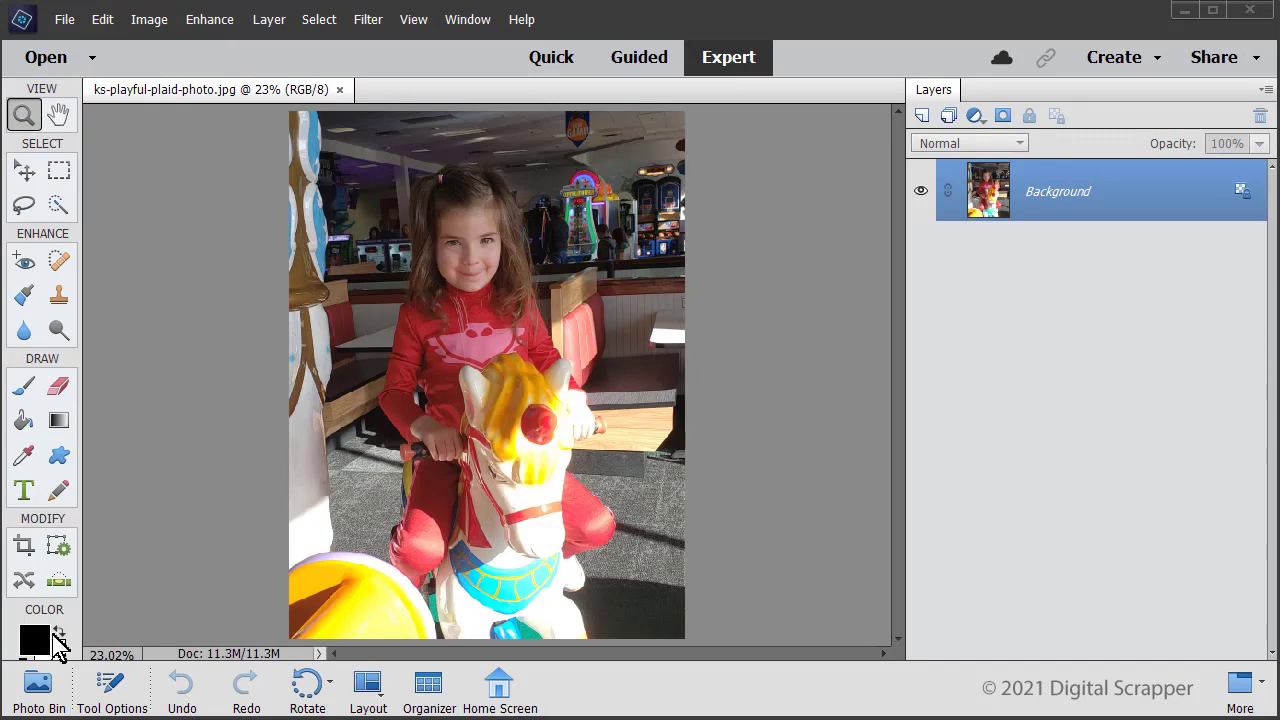
Duplicate the ks-playful-plaid-photo.jpg image as ks-playful-plaid-photo copy
{"action": "left_click", "coordinate": [66, 20]}
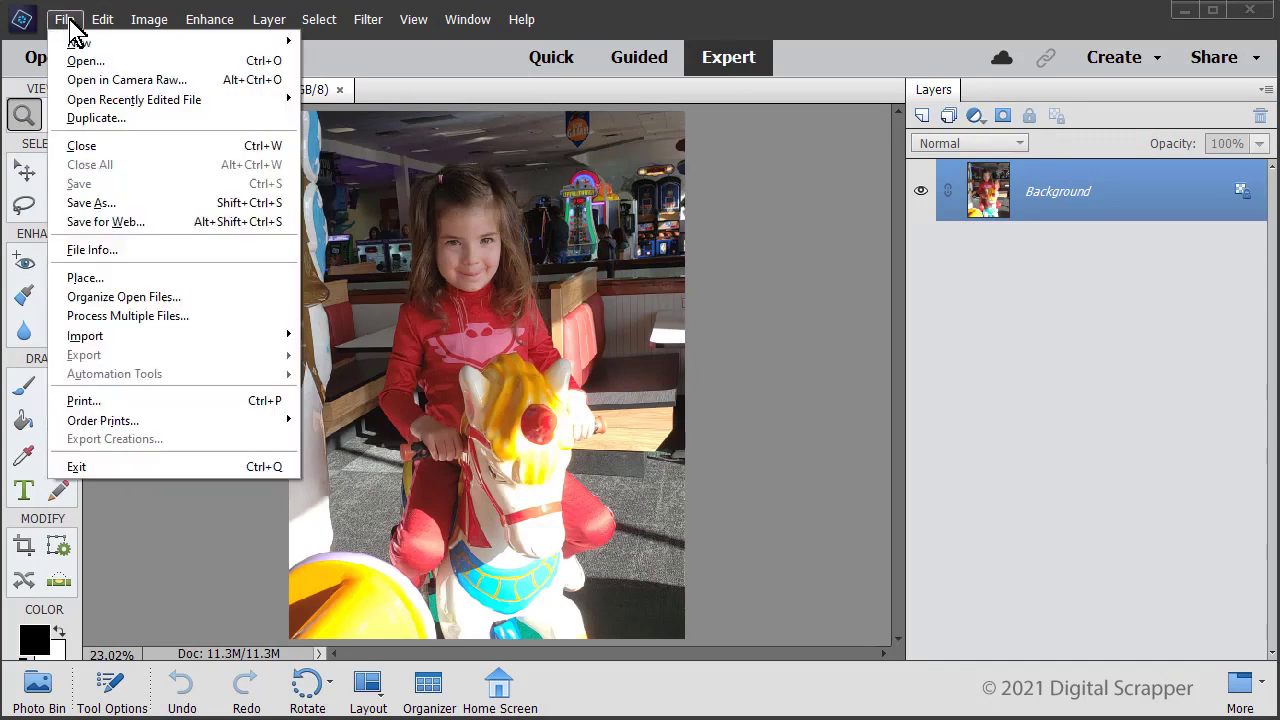
{"action": "left_click", "coordinate": [95, 120]}
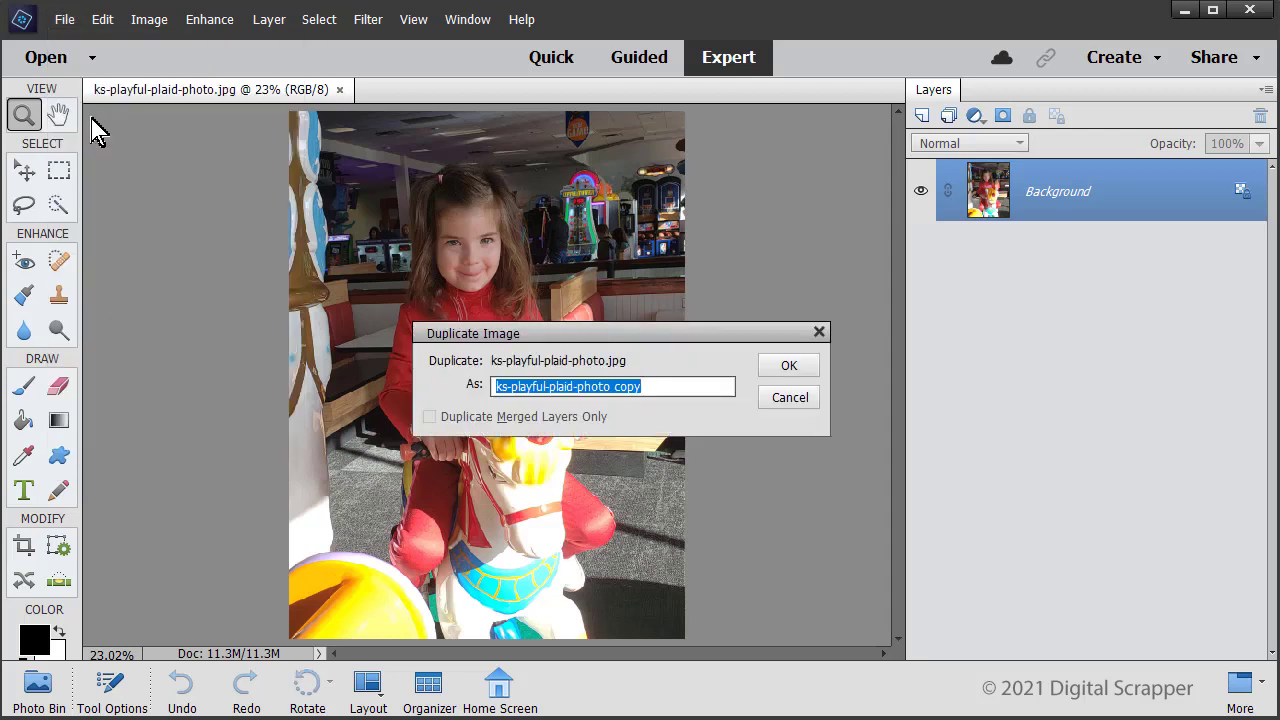
{"action": "left_click", "coordinate": [789, 366]}
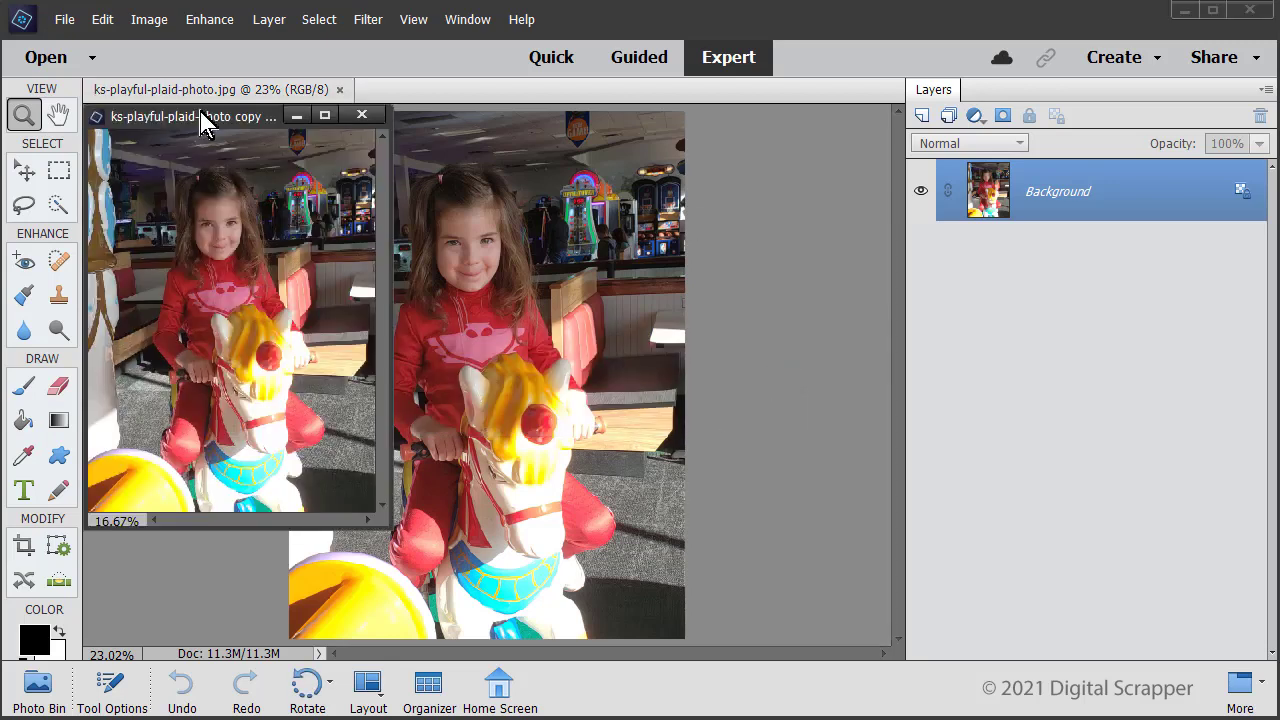
Close the original photo and dock the floating copy as a tab in the workspace
{"action": "left_click", "coordinate": [339, 89]}
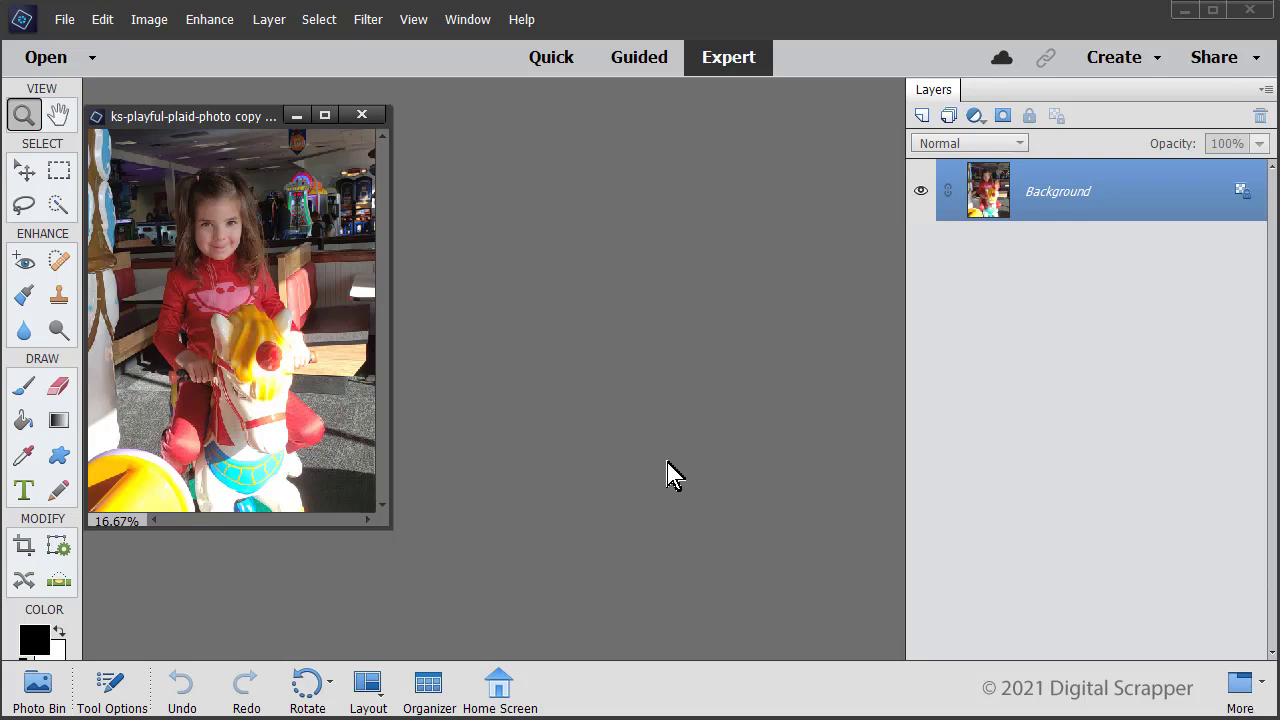
{"action": "key", "text": "ctrl+0"}
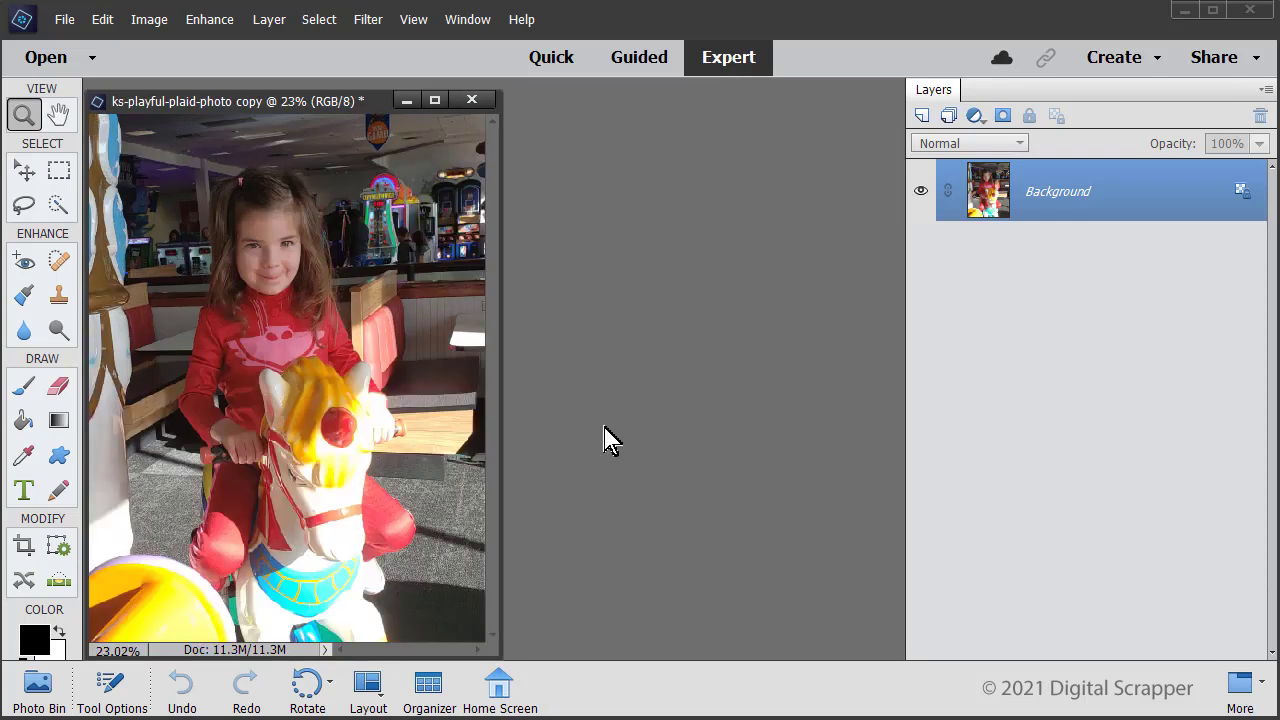
{"action": "left_click_drag", "start_coordinate": [320, 101], "coordinate": [486, 91]}
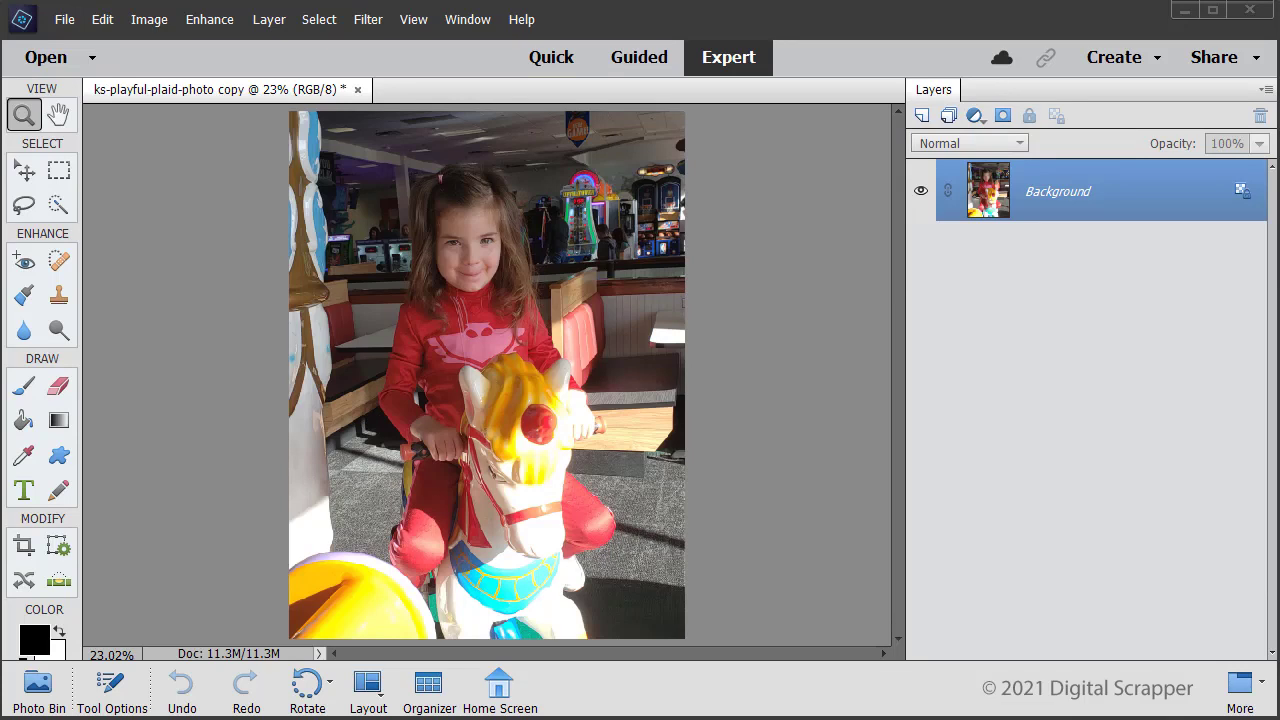
In the Image Size settings, enable Resample Image with Bicubic (best for smooth gradients) and disable Constrain Proportions
{"action": "left_click", "coordinate": [148, 20]}
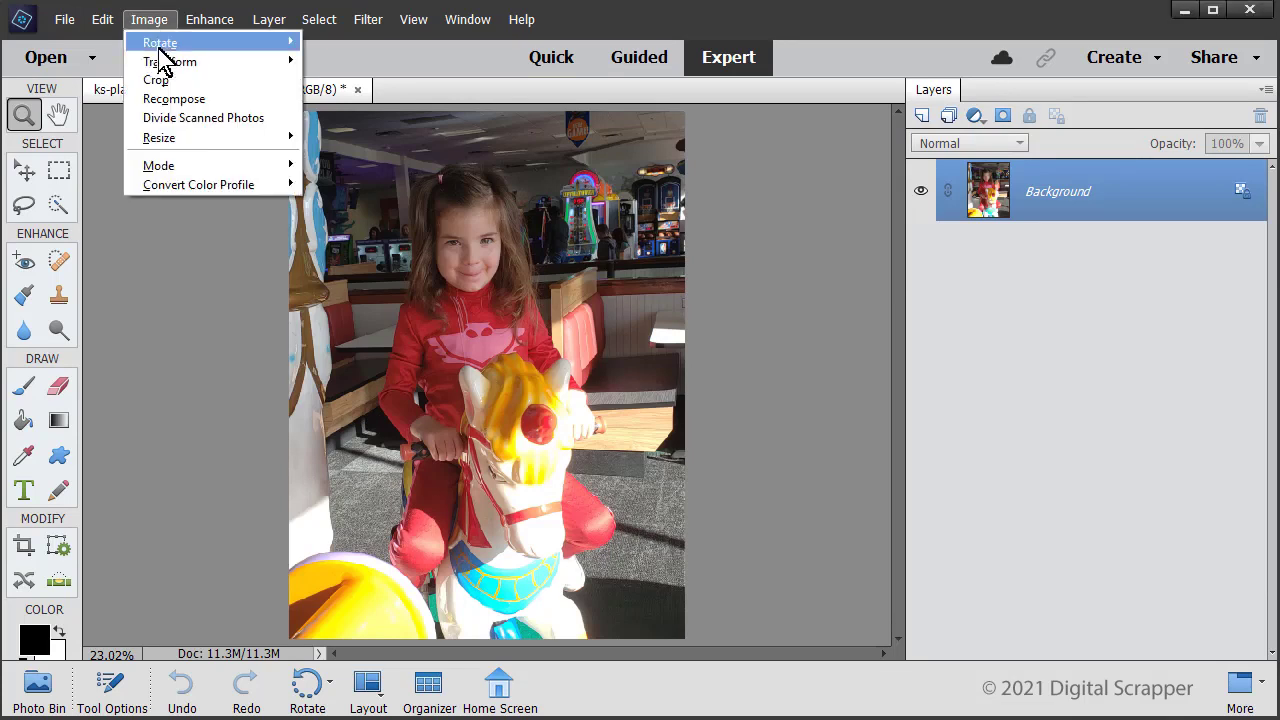
{"action": "mouse_move", "coordinate": [183, 134]}
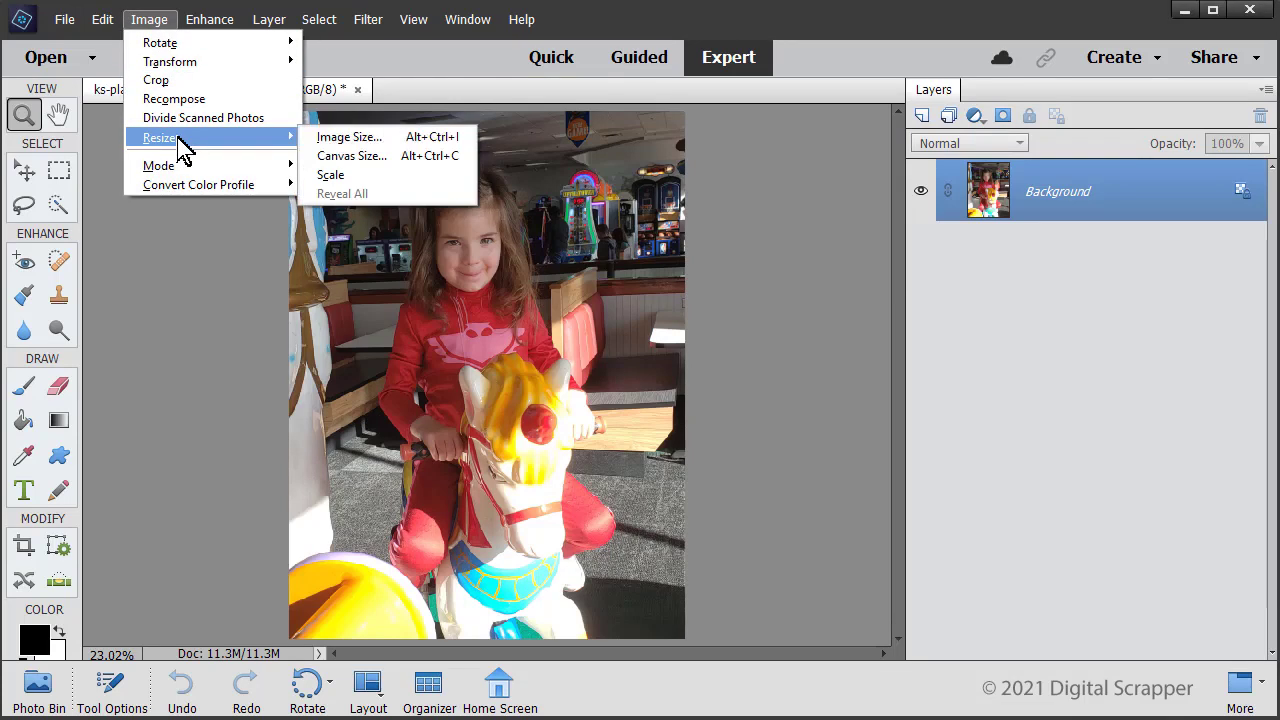
{"action": "left_click", "coordinate": [360, 140]}
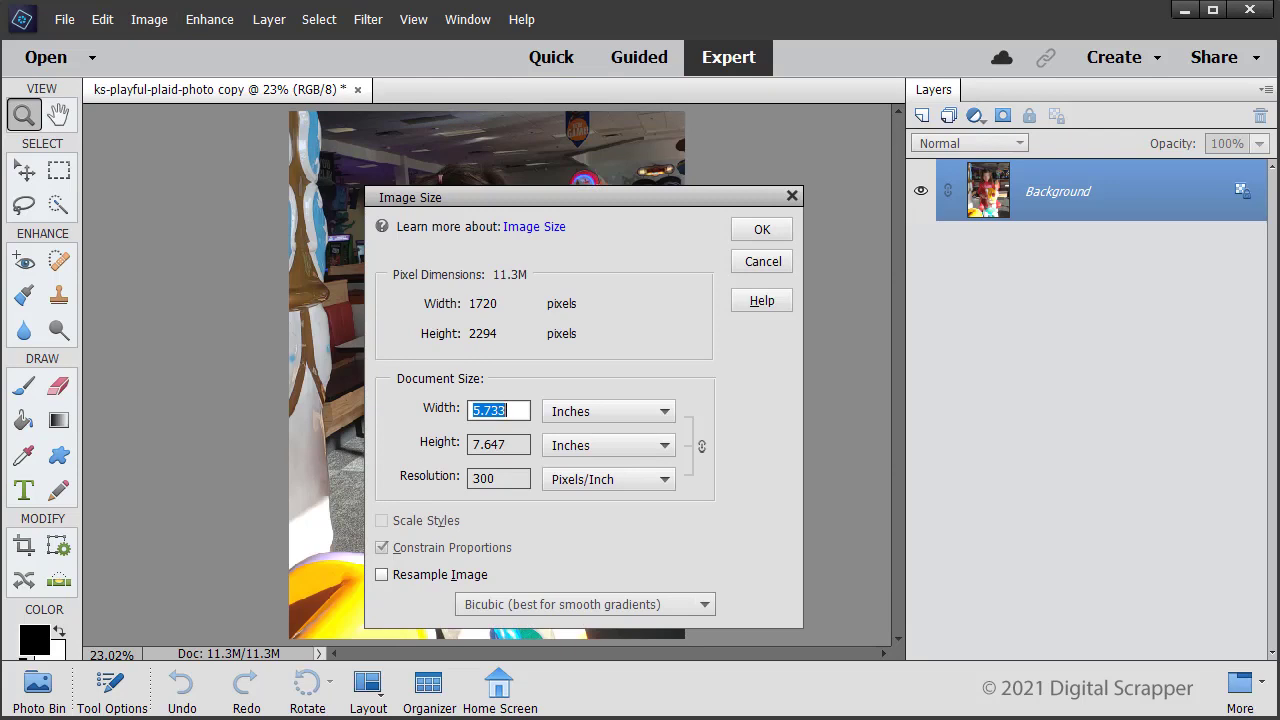
{"action": "left_click", "coordinate": [381, 575]}
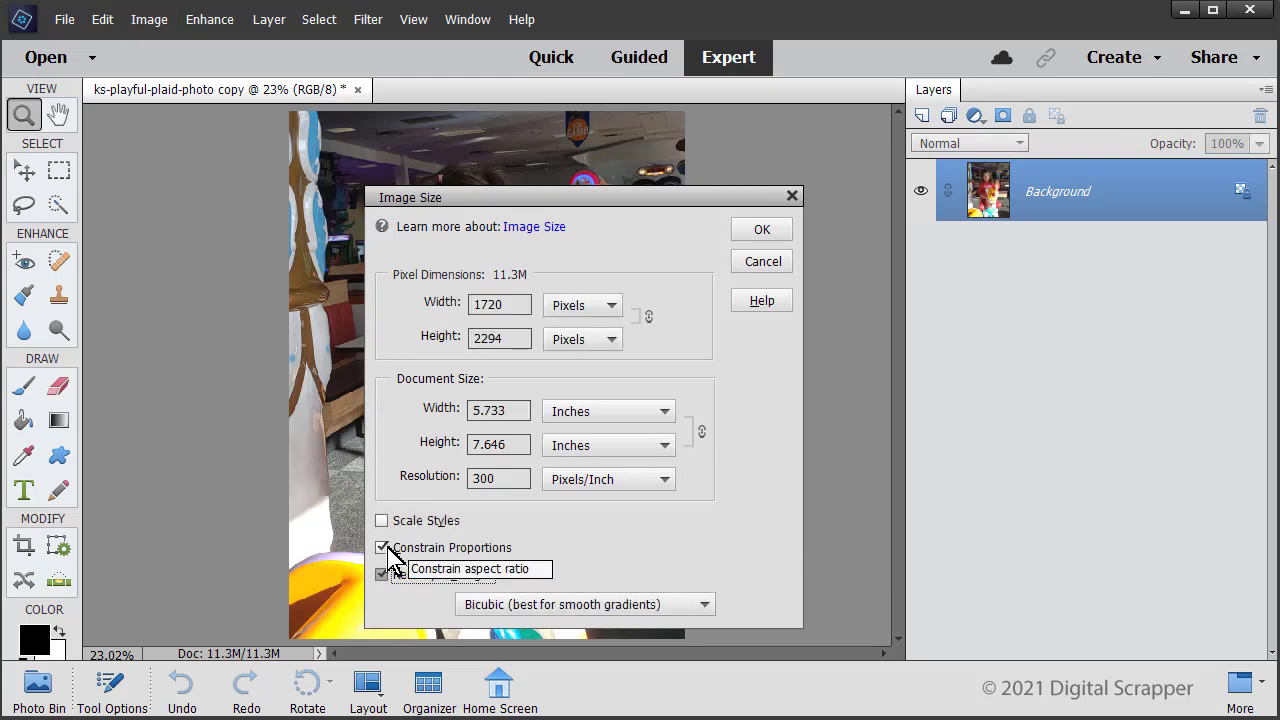
{"action": "left_click", "coordinate": [386, 553]}
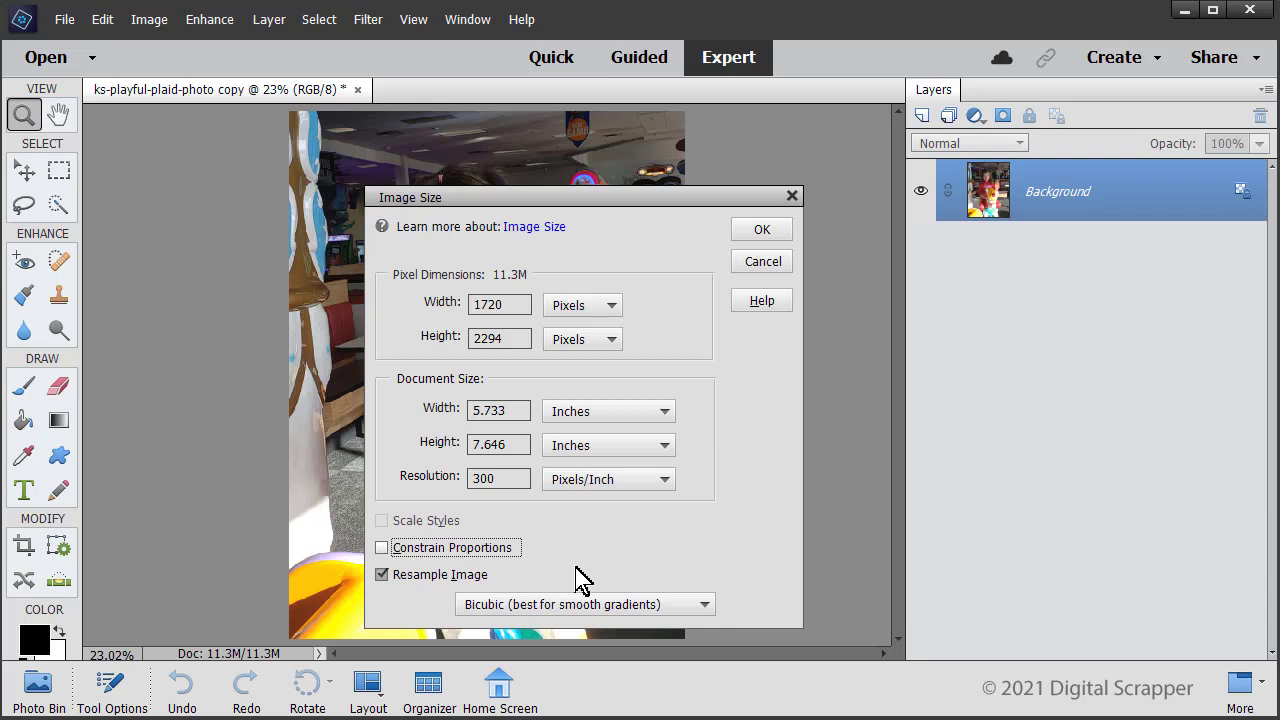
{"action": "left_click", "coordinate": [703, 610]}
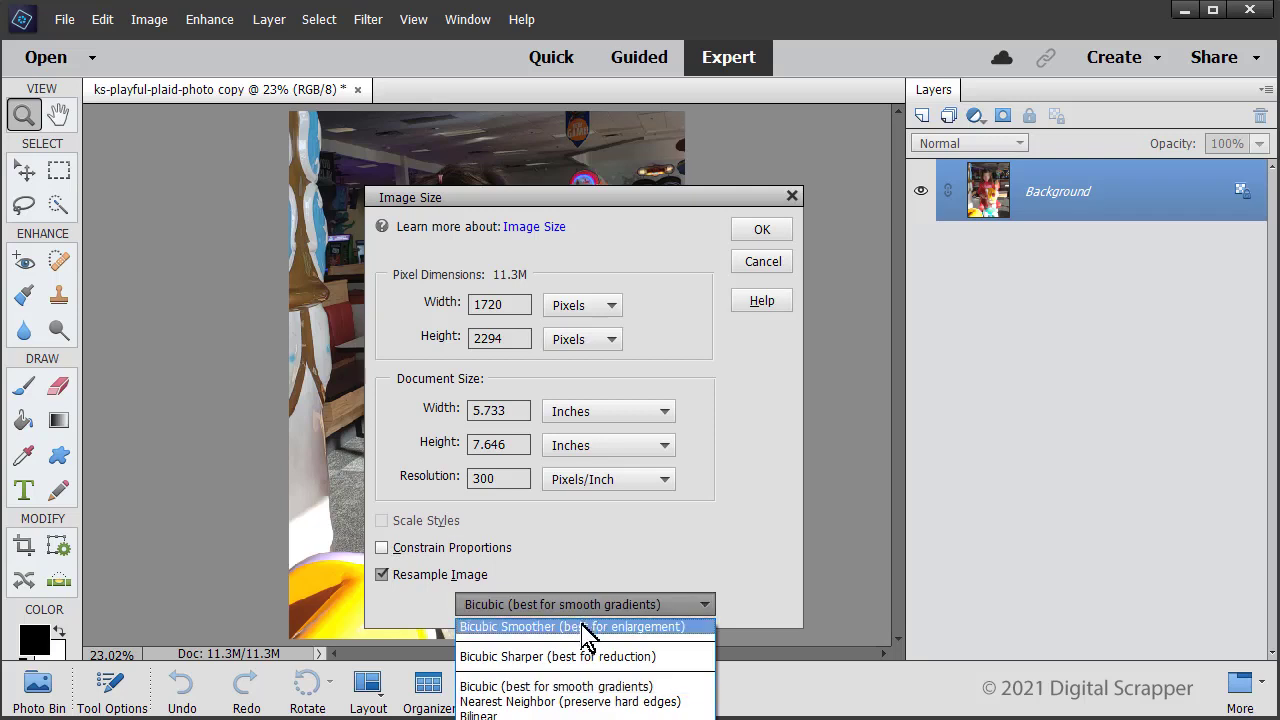
{"action": "left_click", "coordinate": [574, 686]}
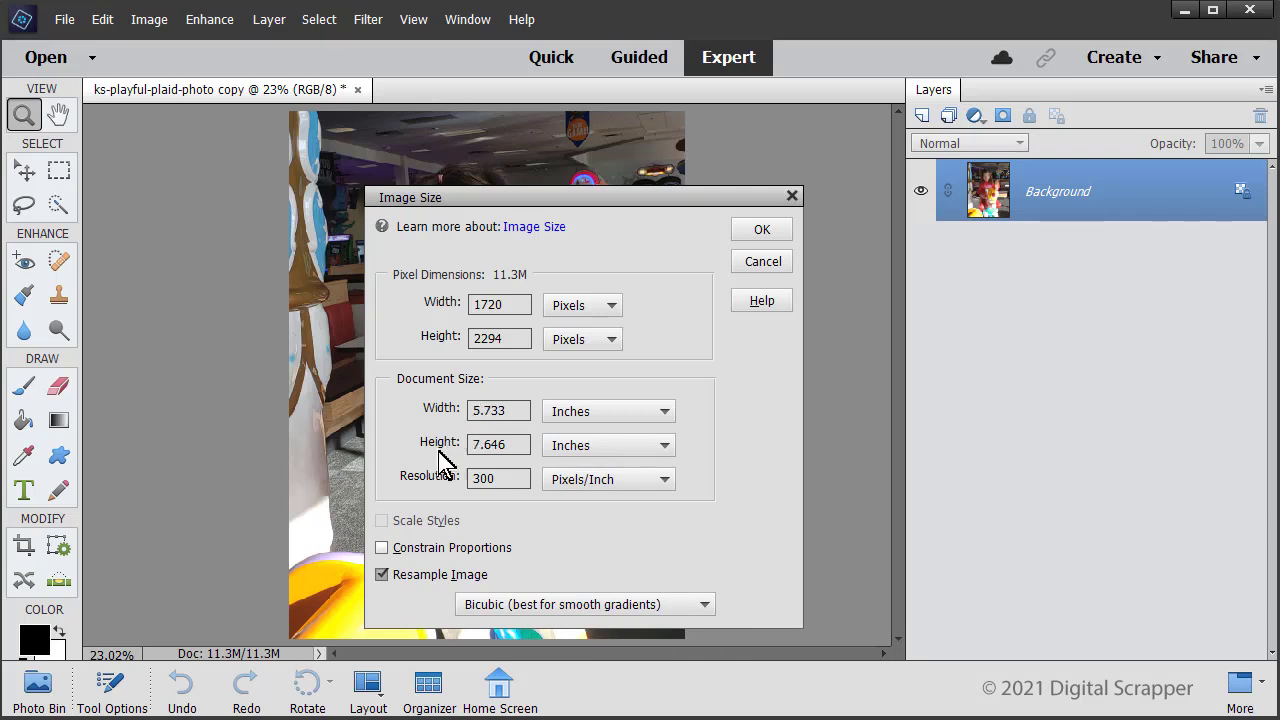
Resize the photo copy to a document width of 12 inches and a height of 12 inches
{"action": "left_click_drag", "start_coordinate": [527, 411], "coordinate": [435, 415]}
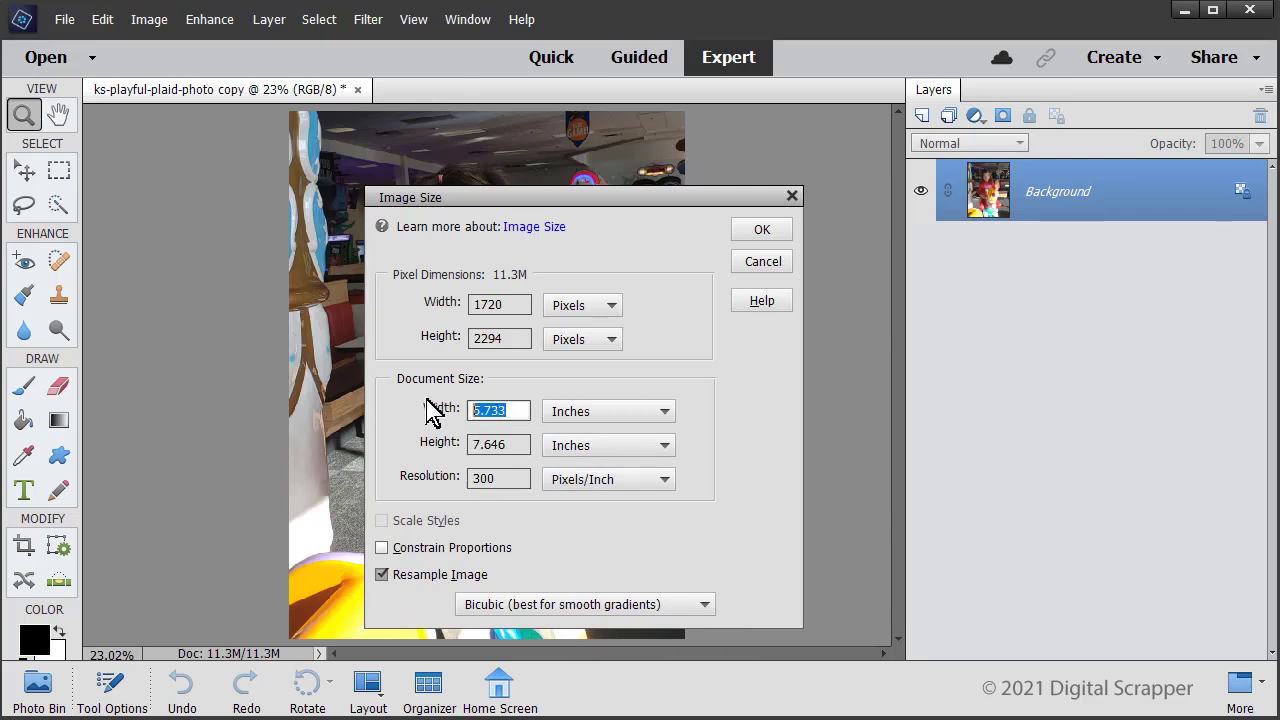
{"action": "type", "text": "12"}
{"action": "left_click_drag", "start_coordinate": [527, 444], "coordinate": [420, 443]}
{"action": "type", "text": "12"}
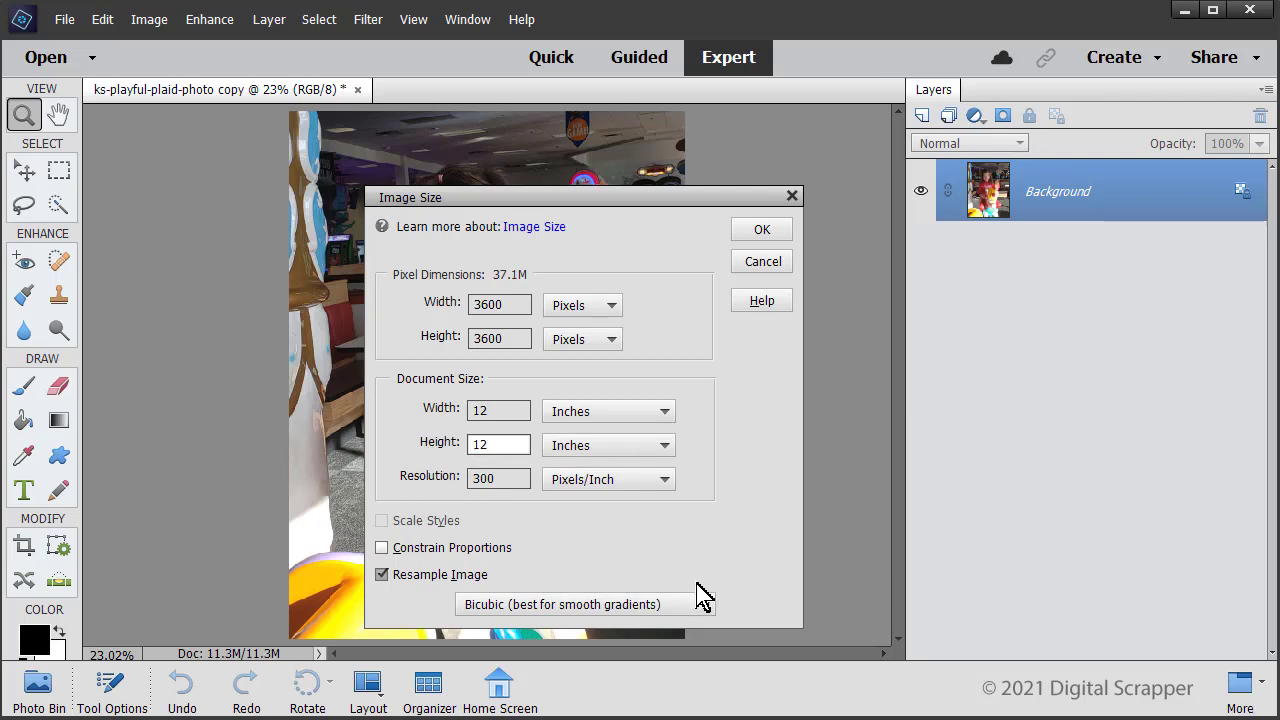
{"action": "left_click", "coordinate": [760, 234]}
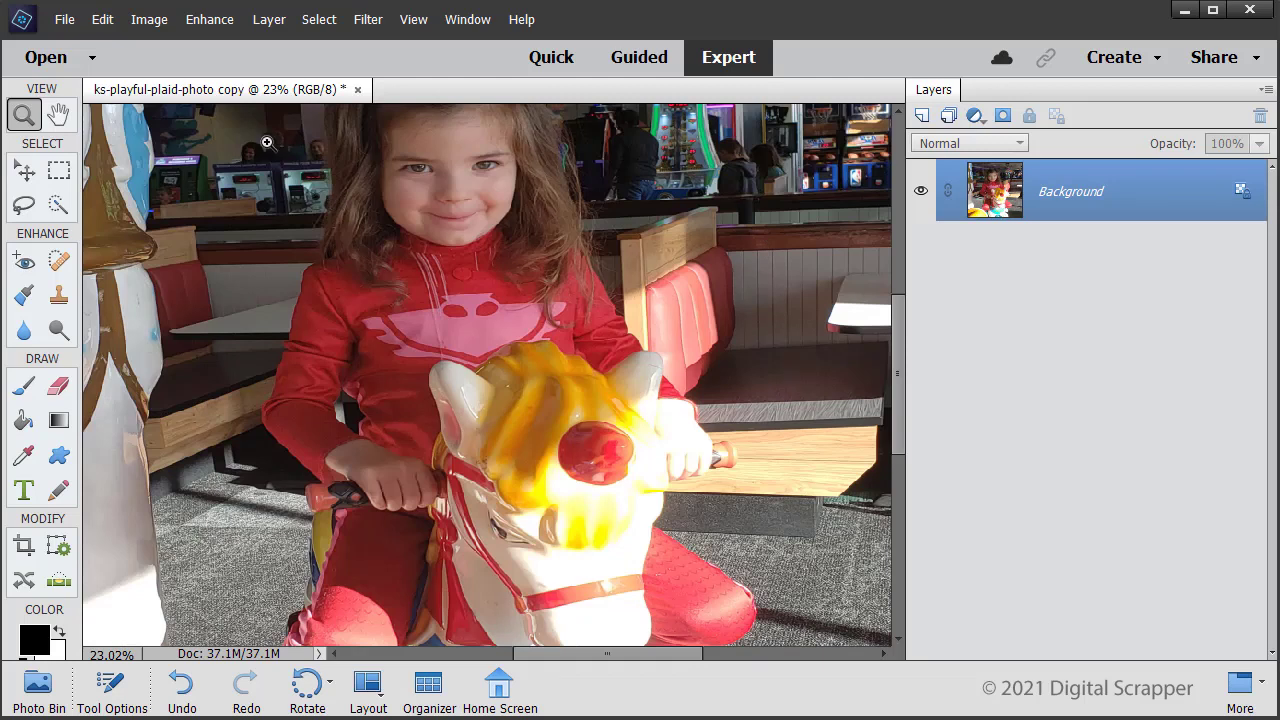
Reset the Image Size options by enabling Constrain Proportions and turning off Resample Image
{"action": "left_click", "coordinate": [148, 22]}
{"action": "mouse_move", "coordinate": [265, 142]}
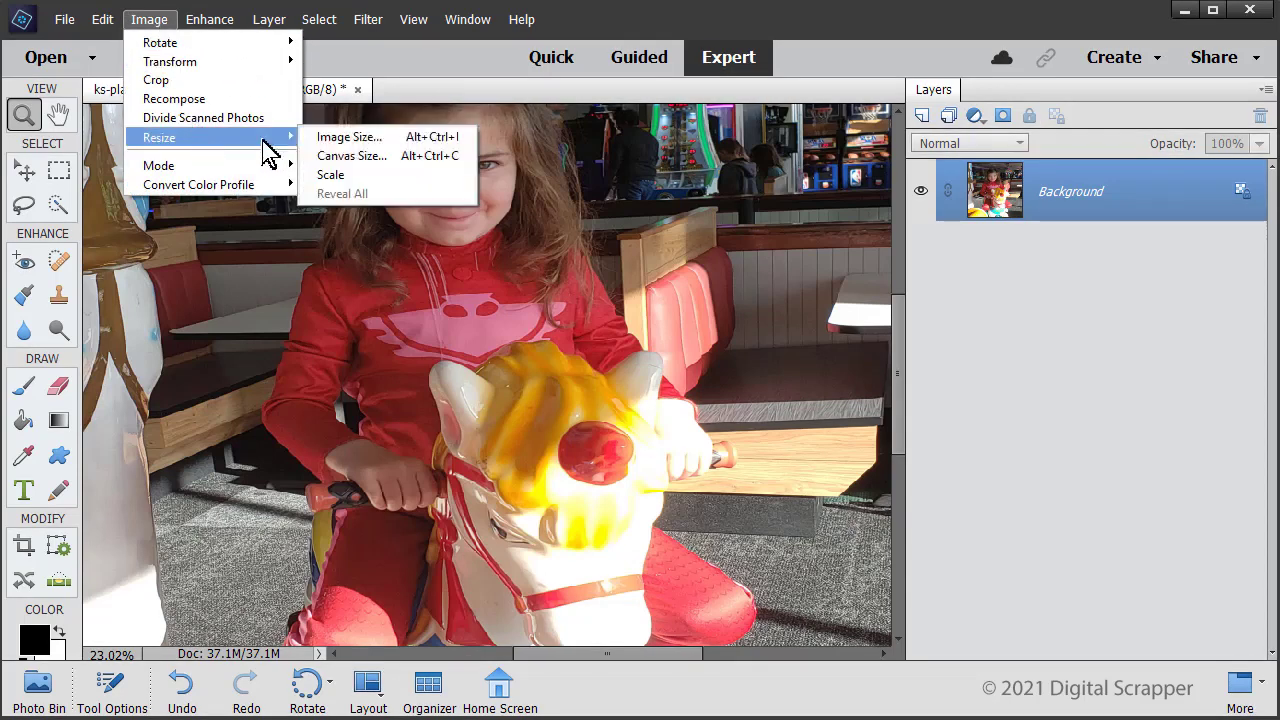
{"action": "left_click", "coordinate": [345, 140]}
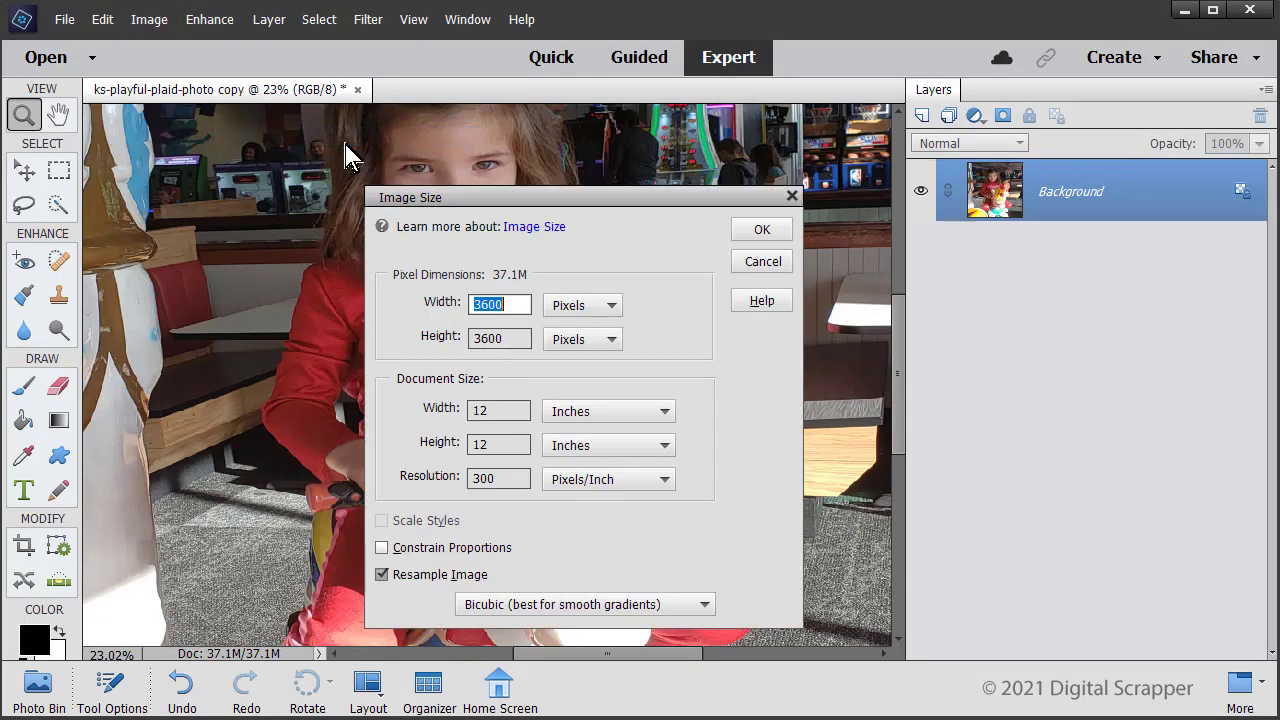
{"action": "left_click", "coordinate": [381, 548]}
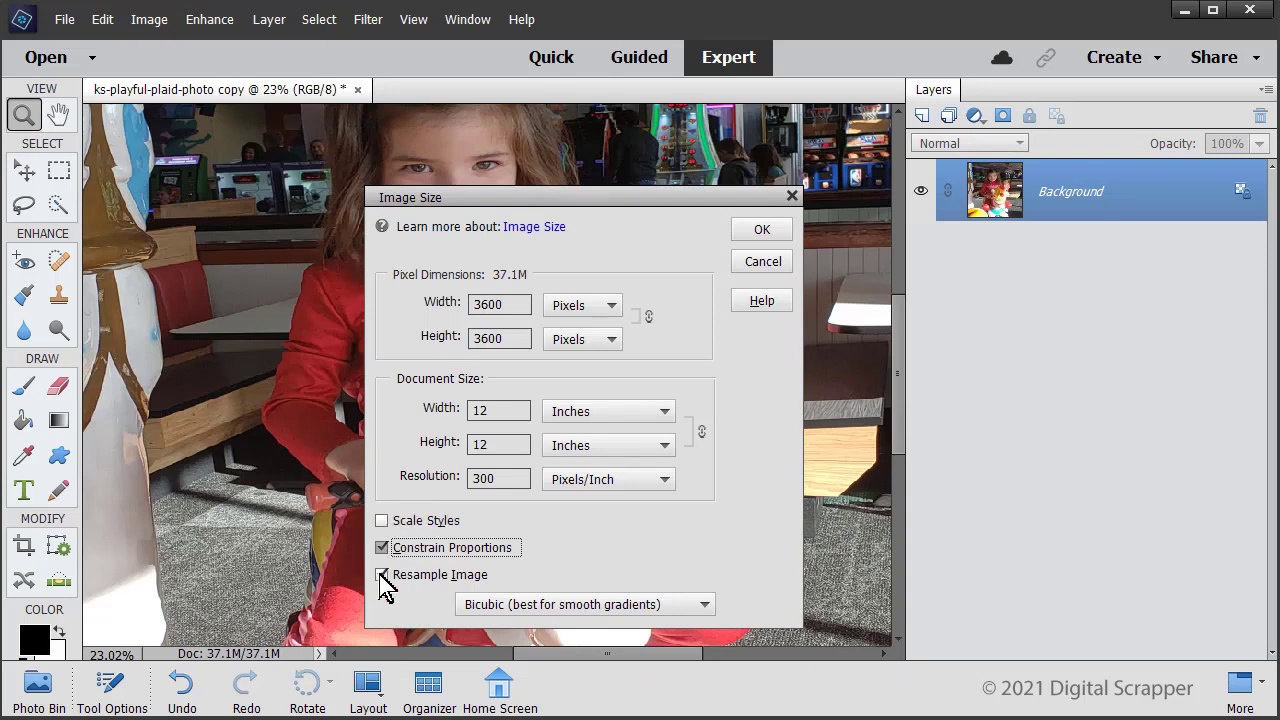
{"action": "left_click", "coordinate": [381, 575]}
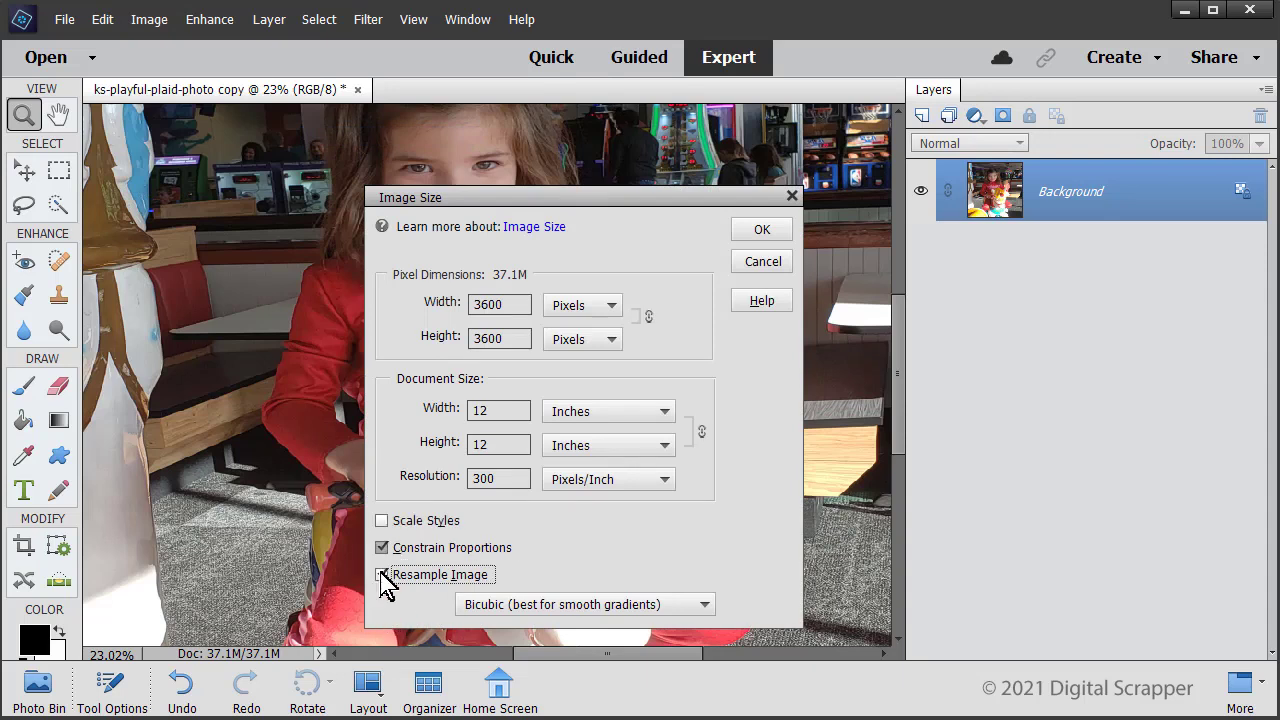
{"action": "left_click", "coordinate": [760, 232]}
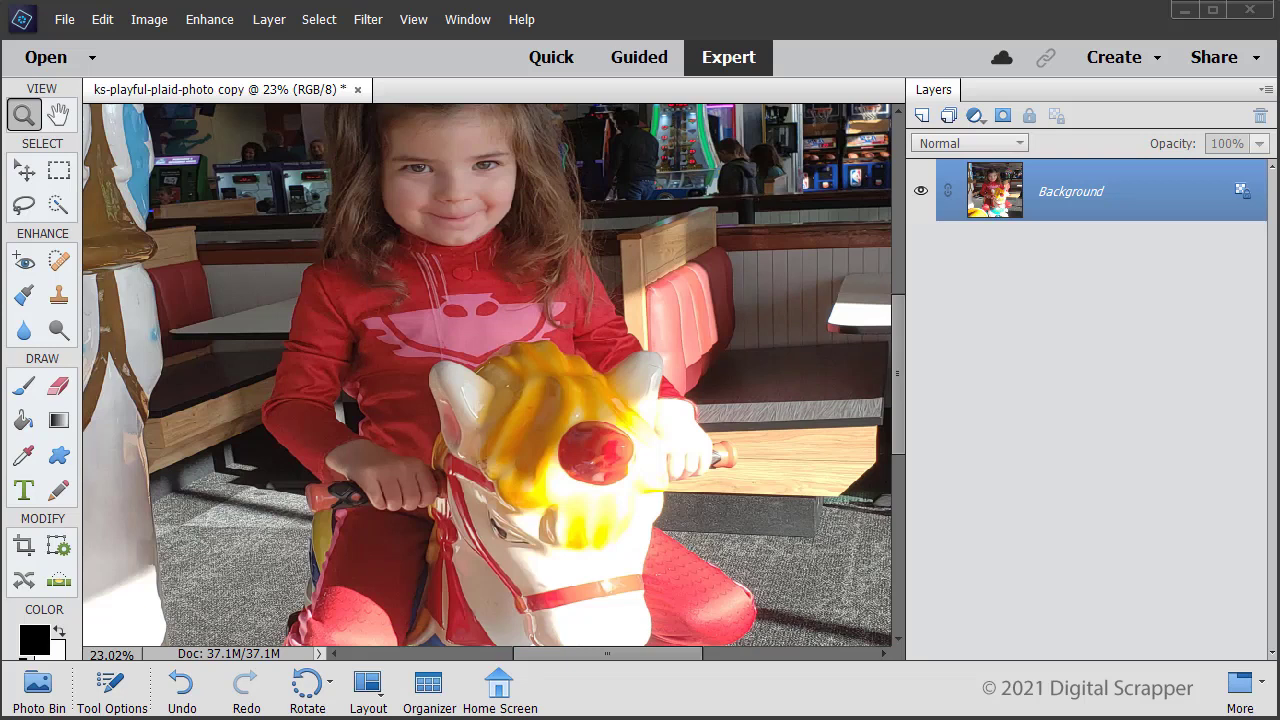
Set up the Rectangular Marquee tool for a new selection with a Fixed Size of 3600 px by 1 px
{"action": "key", "text": "ctrl+0"}
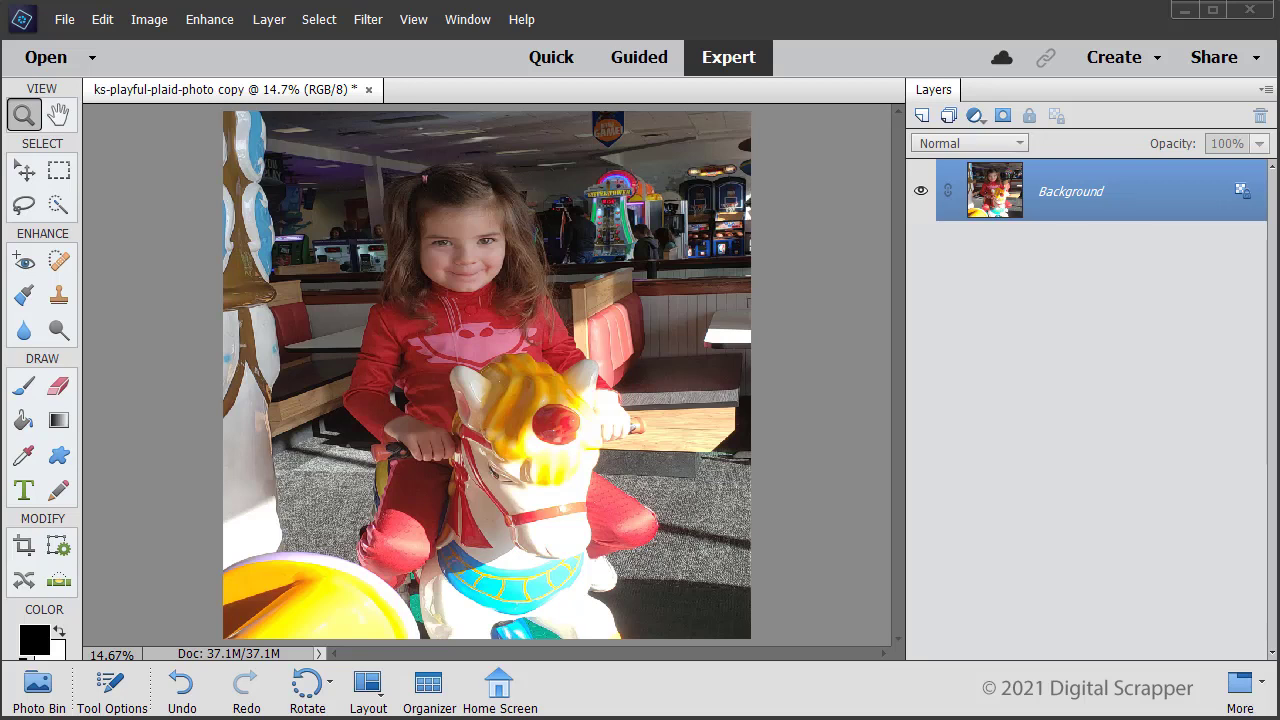
{"action": "key", "text": "v"}
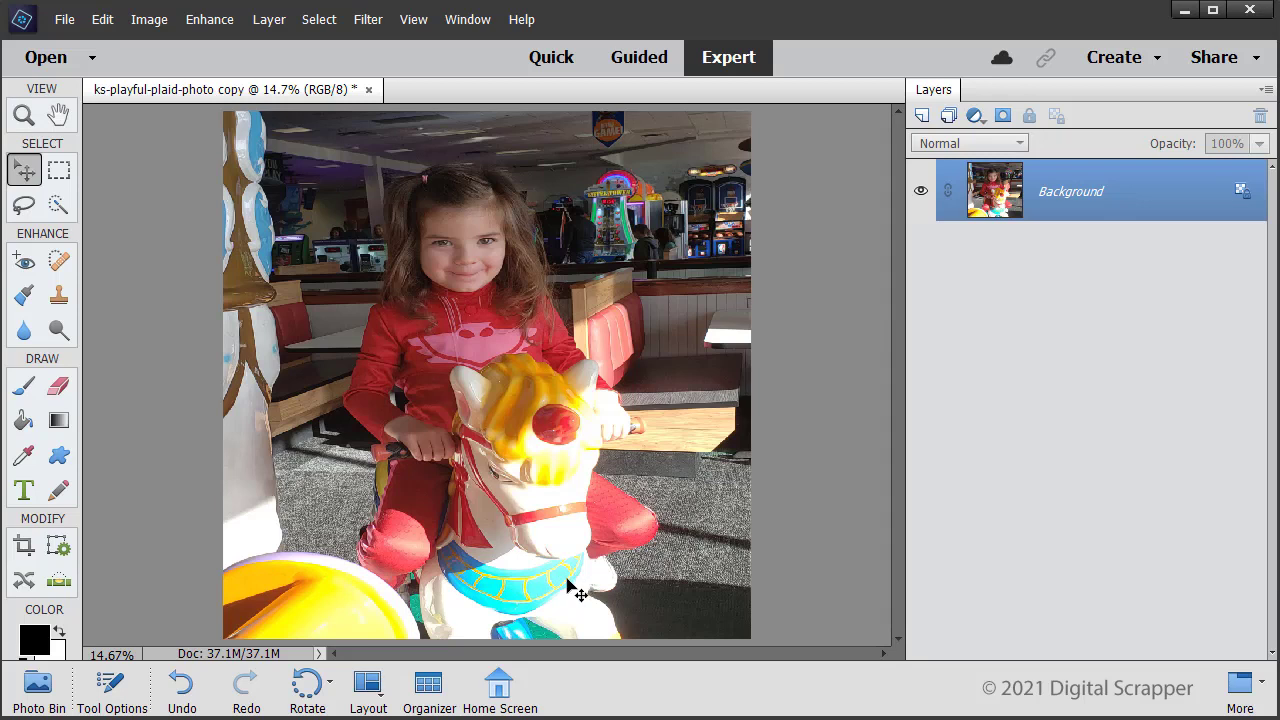
{"action": "left_click", "coordinate": [60, 172]}
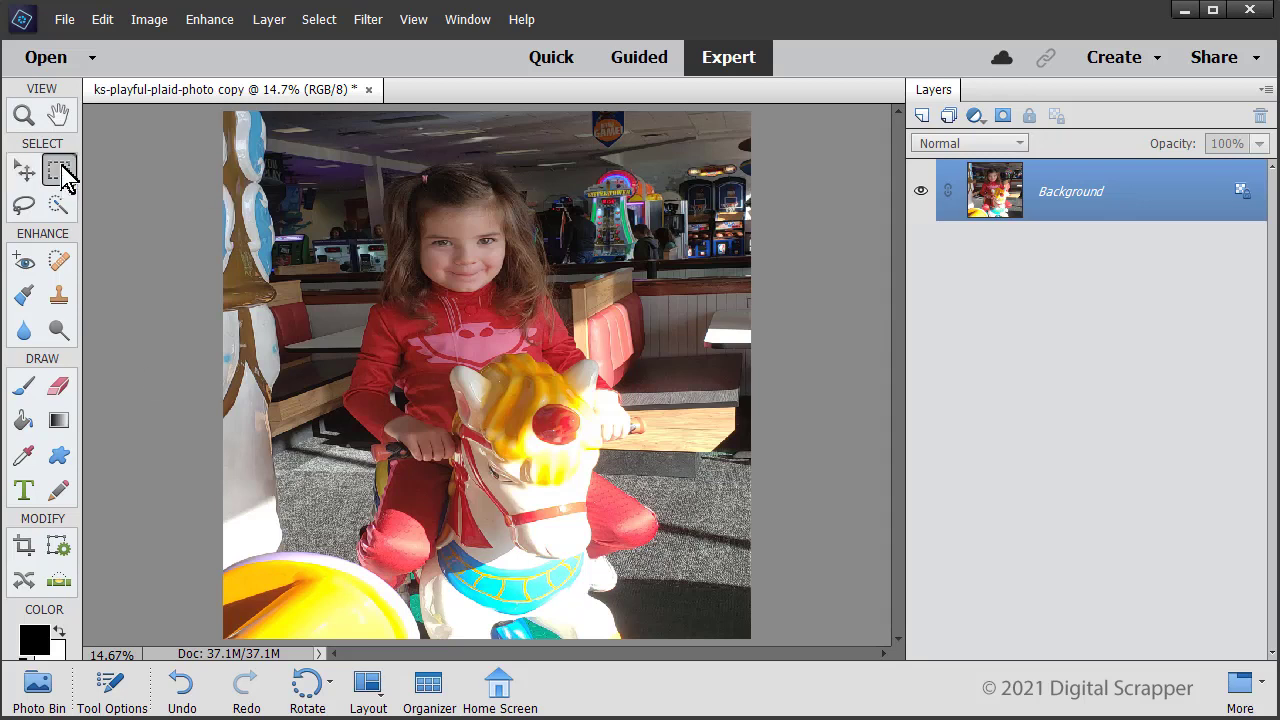
{"action": "left_click", "coordinate": [115, 682]}
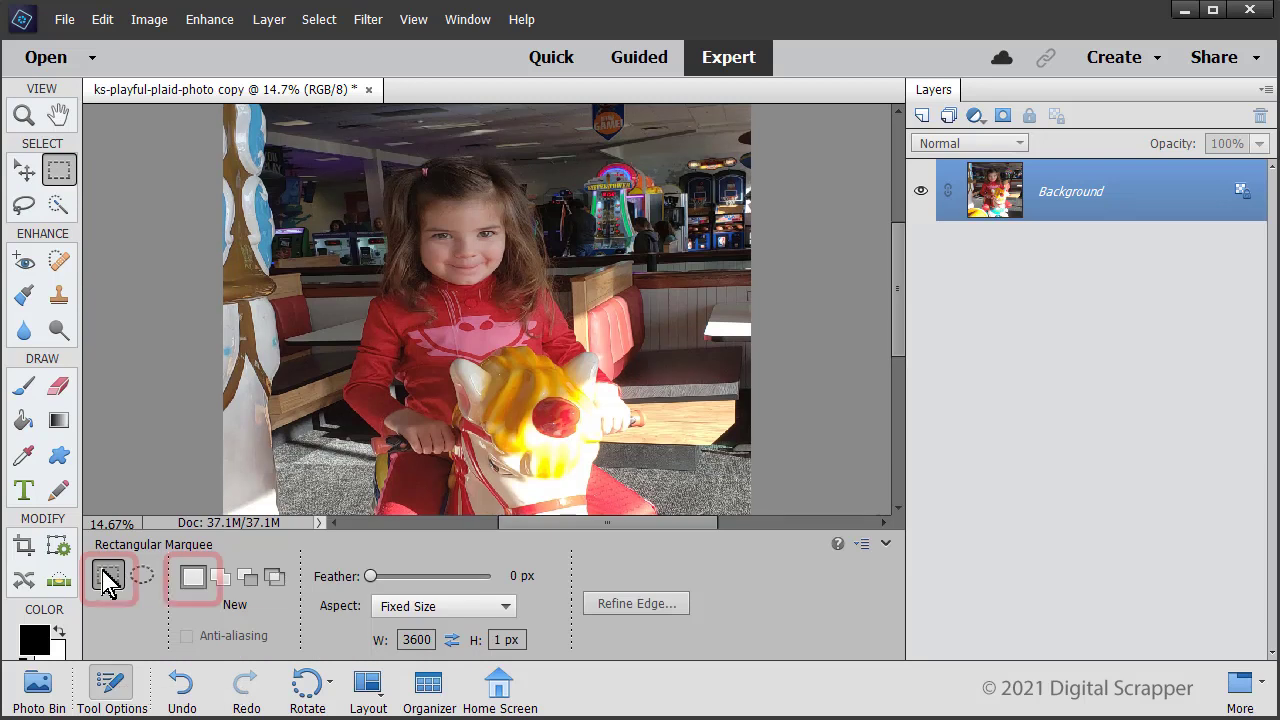
{"action": "left_click", "coordinate": [506, 607]}
{"action": "left_click", "coordinate": [506, 606]}
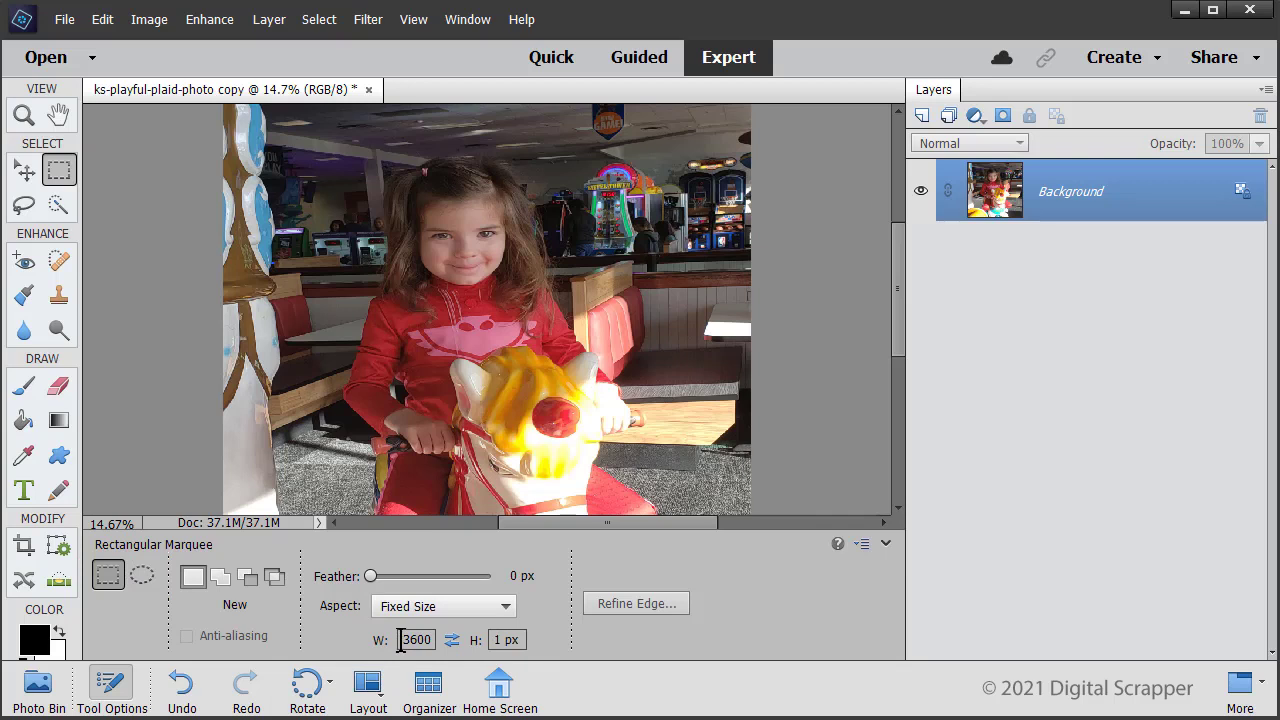
{"action": "key", "text": "Return"}
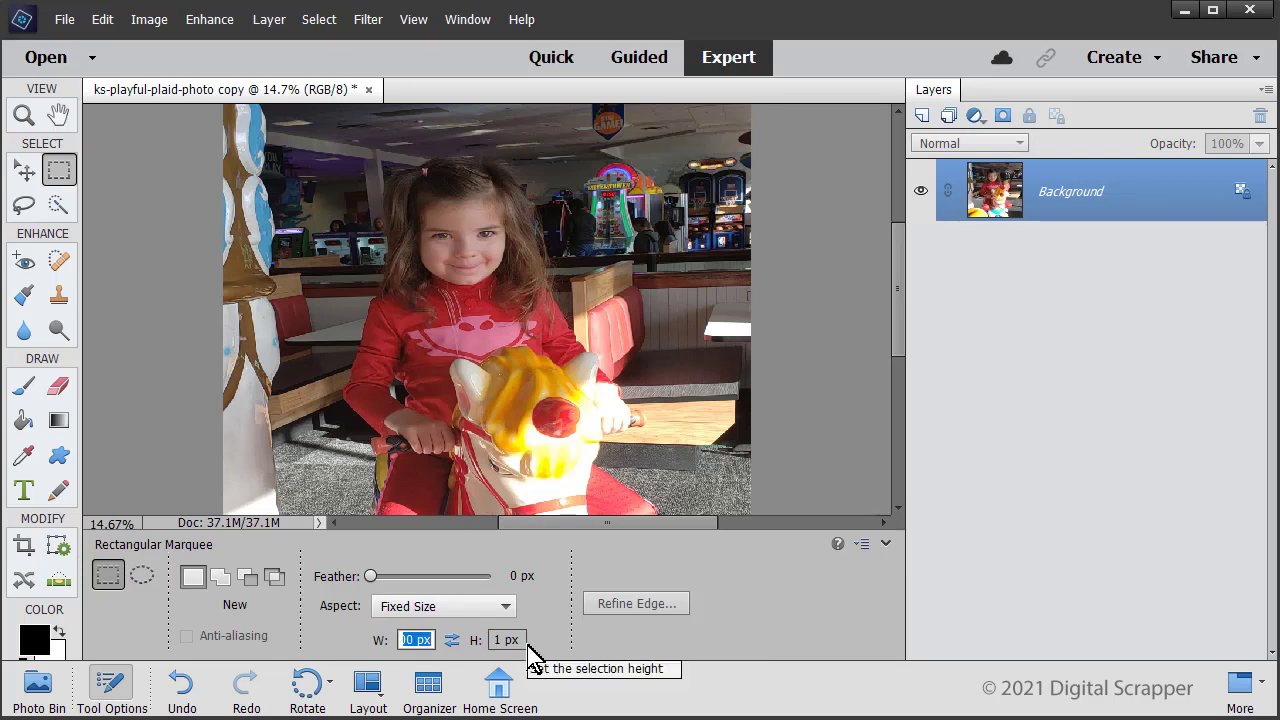
{"action": "left_click", "coordinate": [112, 690]}
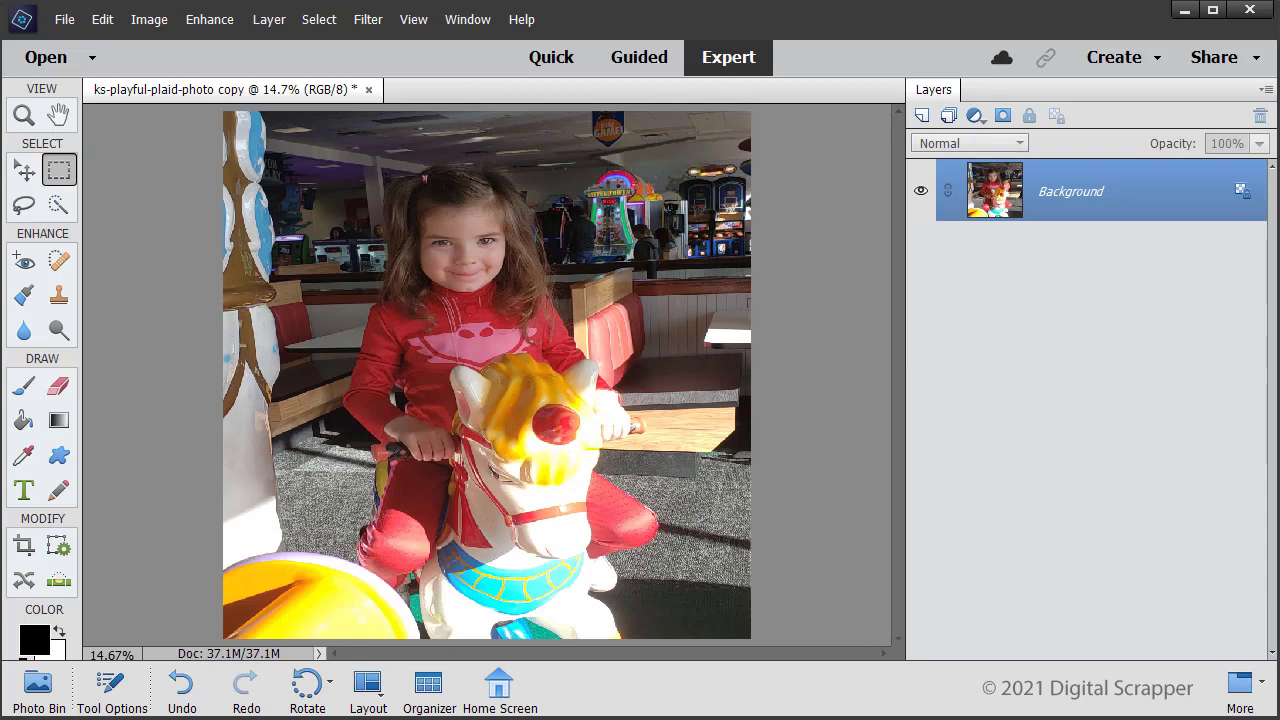
Copy a full-width 3600 by 1 px row from the lower part of the photo to a new layer and hide the Background layer
{"action": "left_click", "coordinate": [218, 567]}
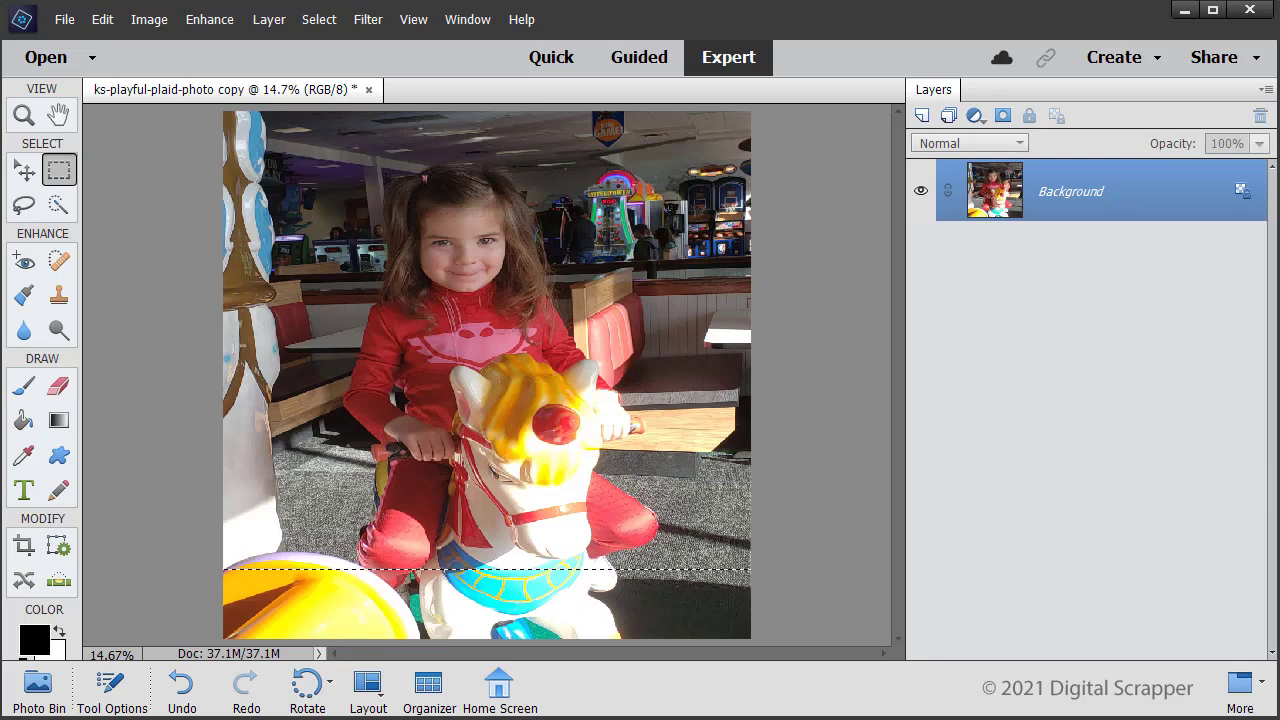
{"action": "key", "text": "ctrl+j"}
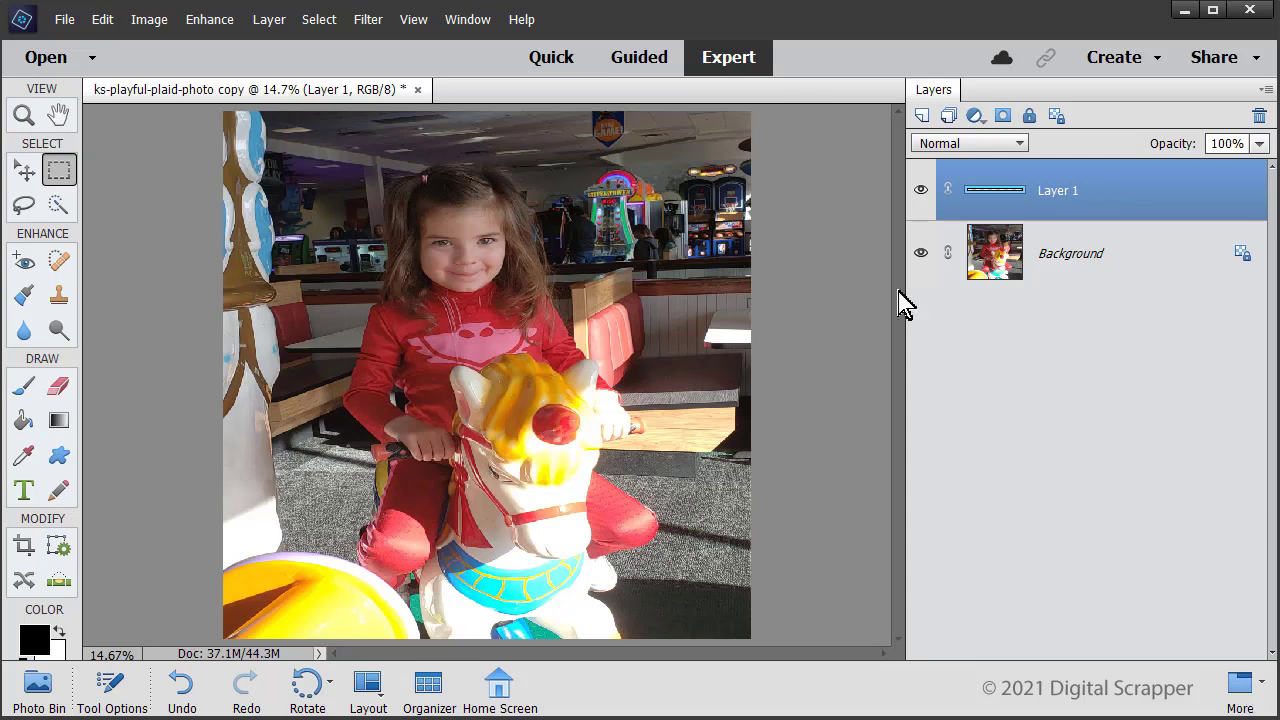
{"action": "left_click", "coordinate": [921, 256]}
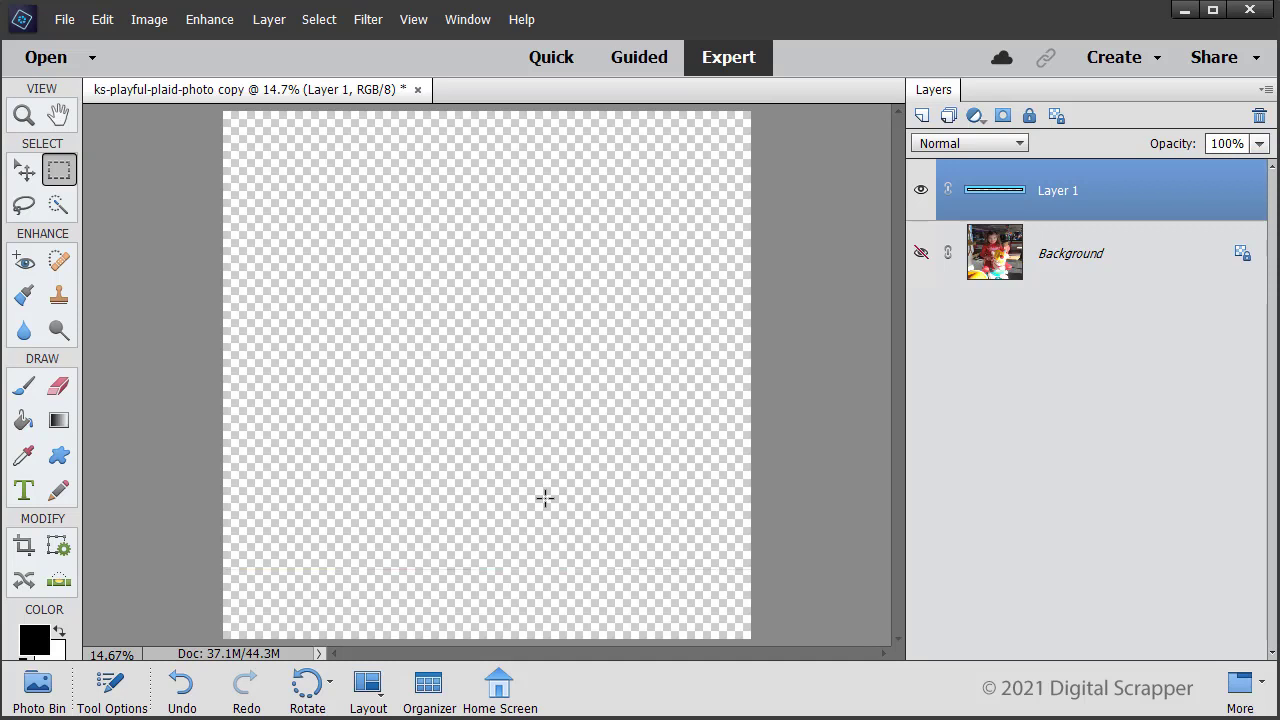
Stretch the copied pixel row vertically to the upper and lower canvas edges so it fills the document with stripes
{"action": "key", "text": "ctrl+t"}
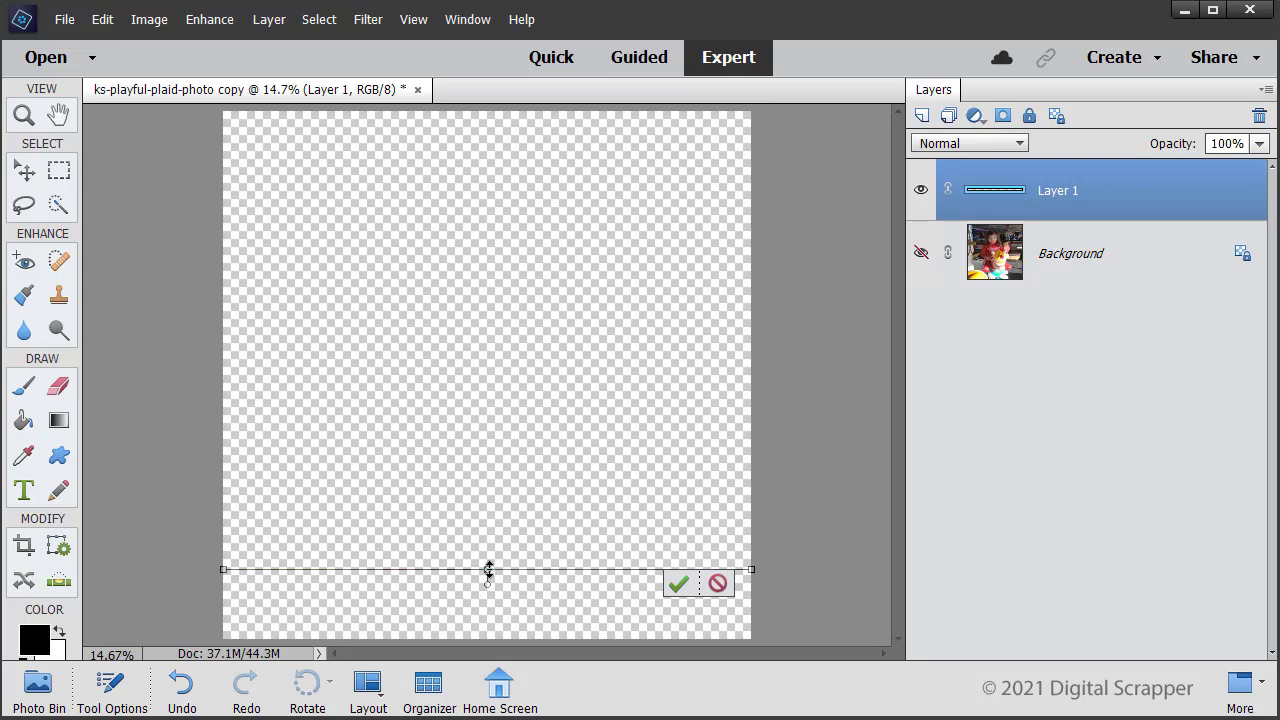
{"action": "left_click_drag", "start_coordinate": [488, 570], "coordinate": [489, 115]}
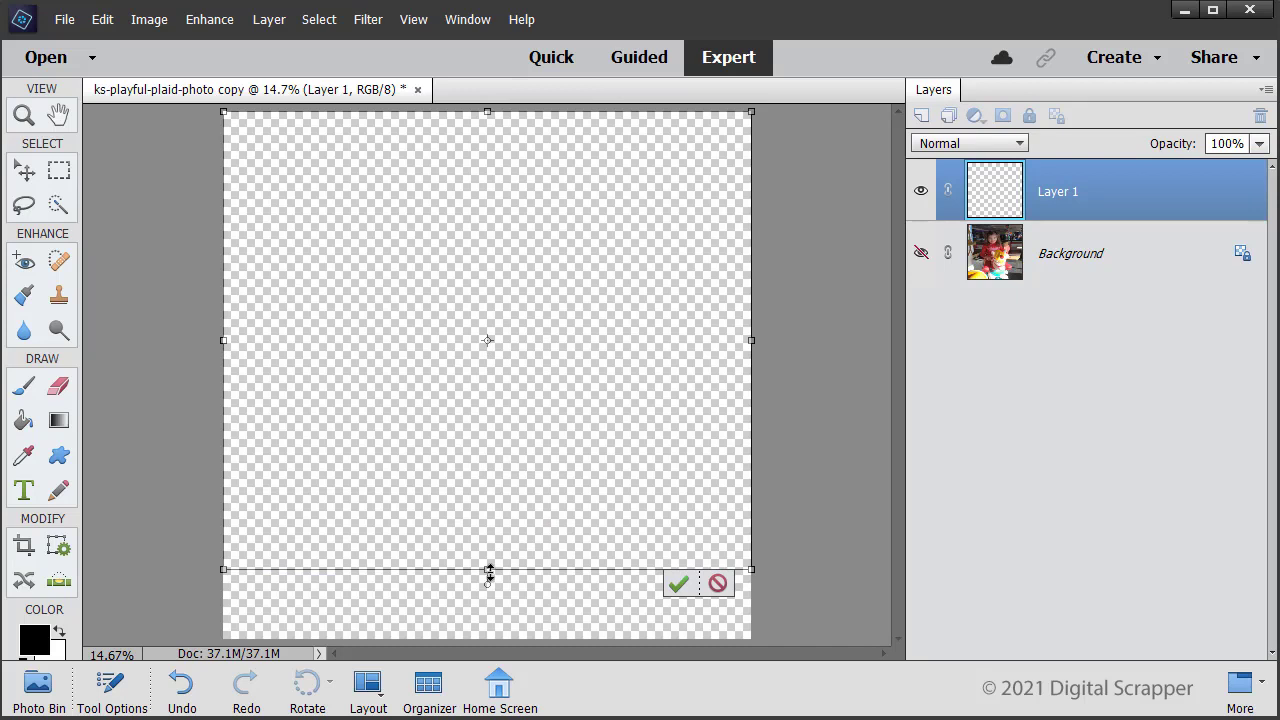
{"action": "left_click_drag", "start_coordinate": [489, 573], "coordinate": [489, 639]}
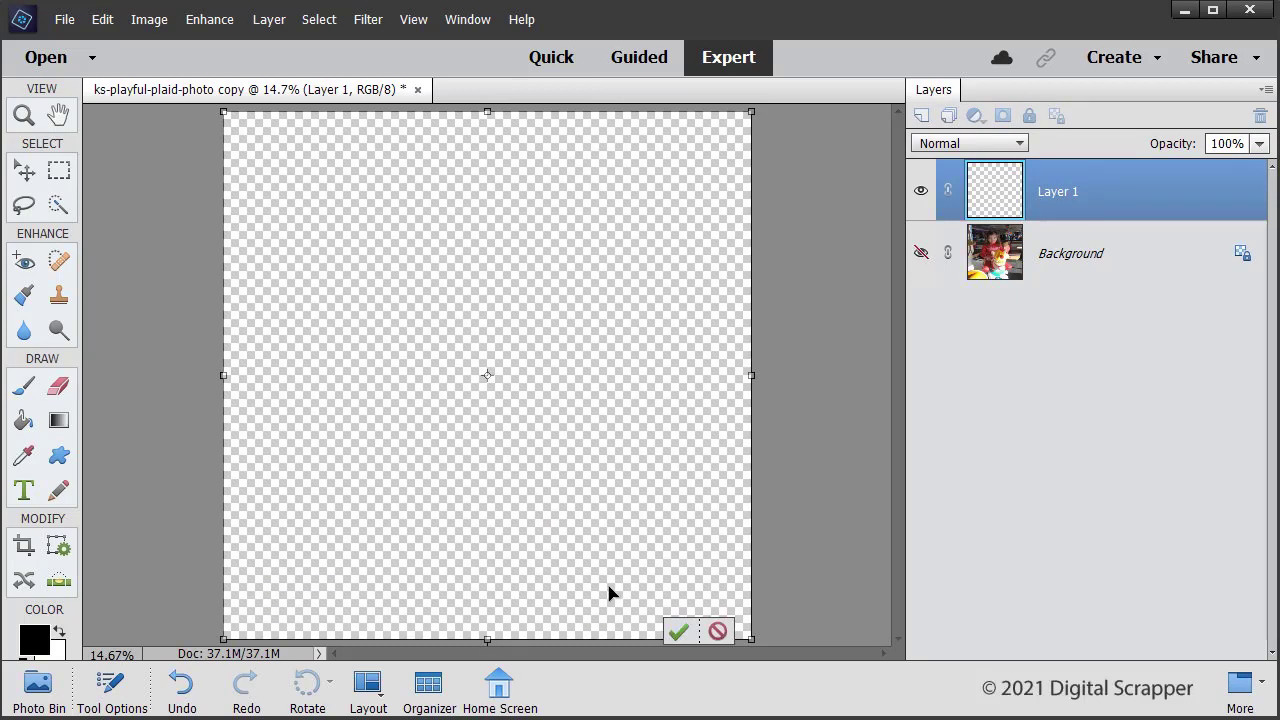
{"action": "left_click", "coordinate": [678, 631]}
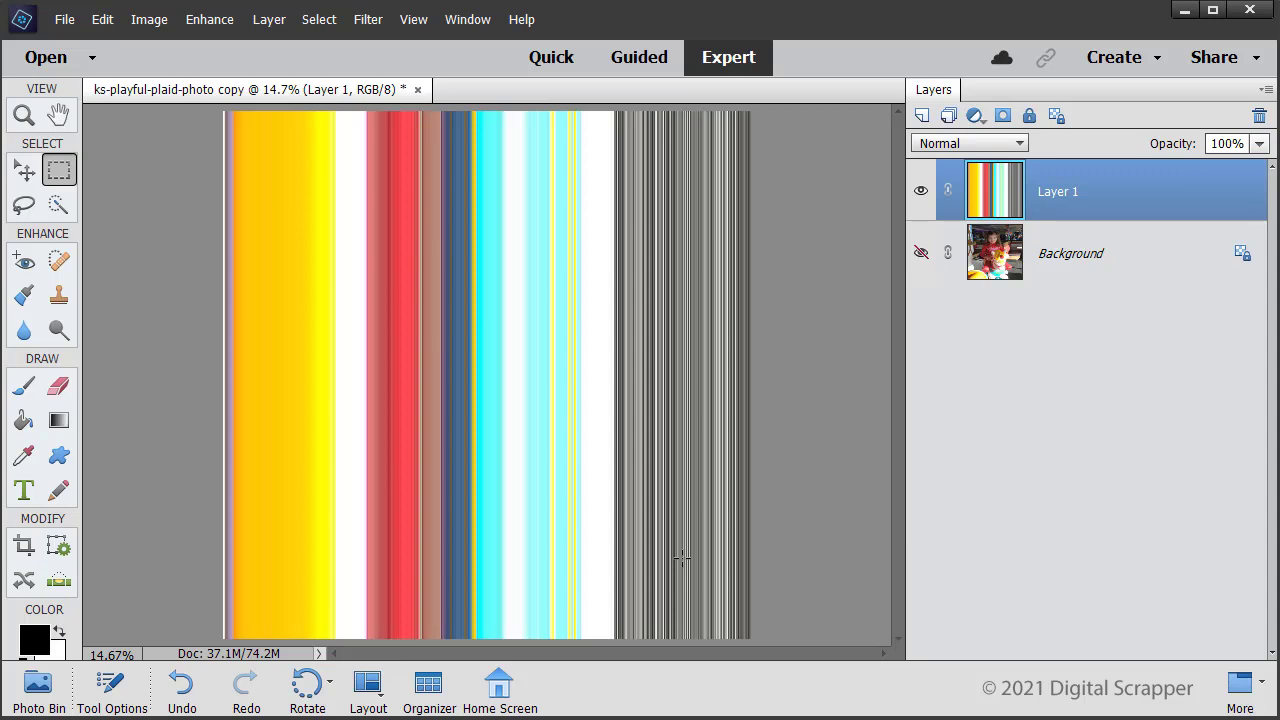
Duplicate the striped Layer 1 and rotate the copied layer 90° left so its stripes run horizontally
{"action": "key", "text": "ctrl+j"}
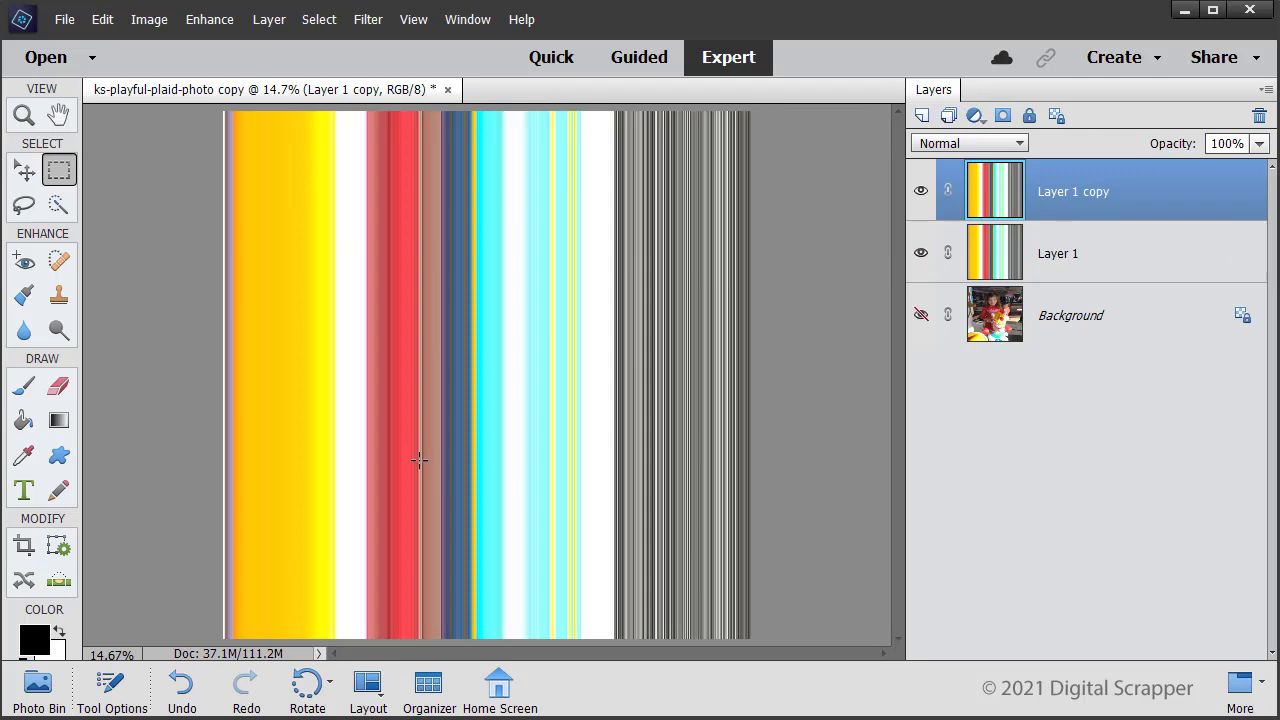
{"action": "left_click", "coordinate": [150, 22]}
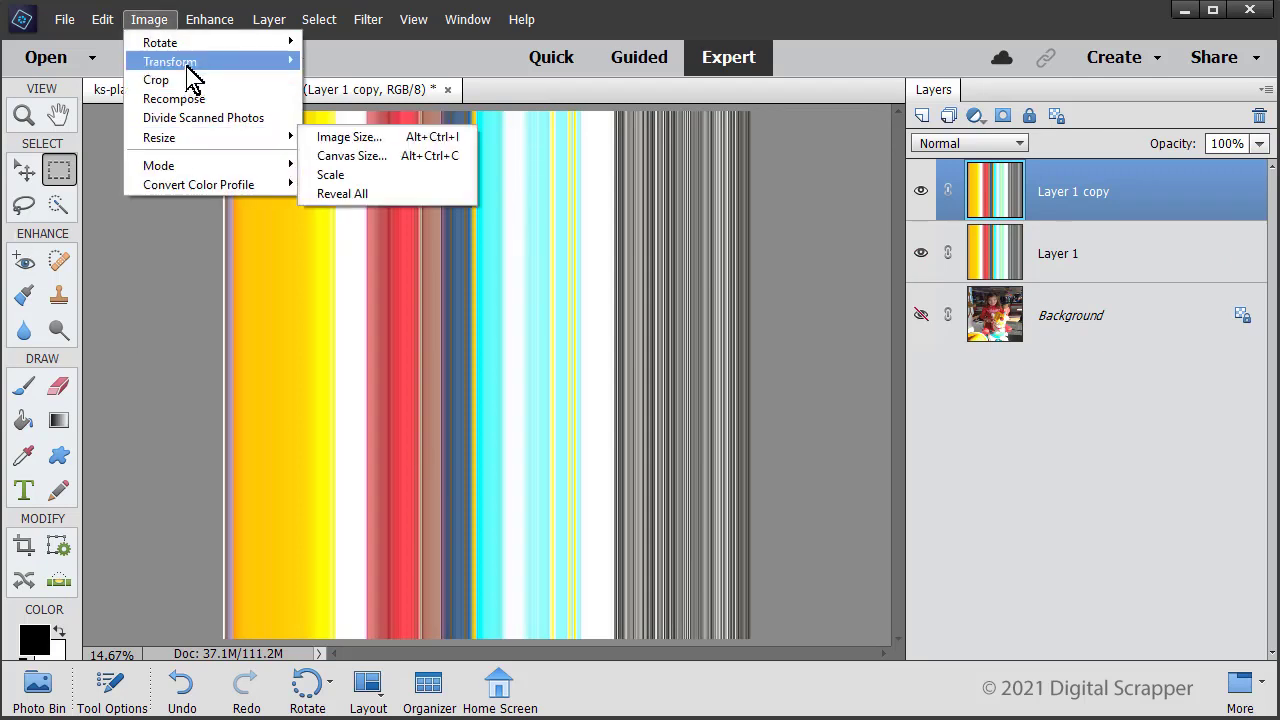
{"action": "mouse_move", "coordinate": [189, 45]}
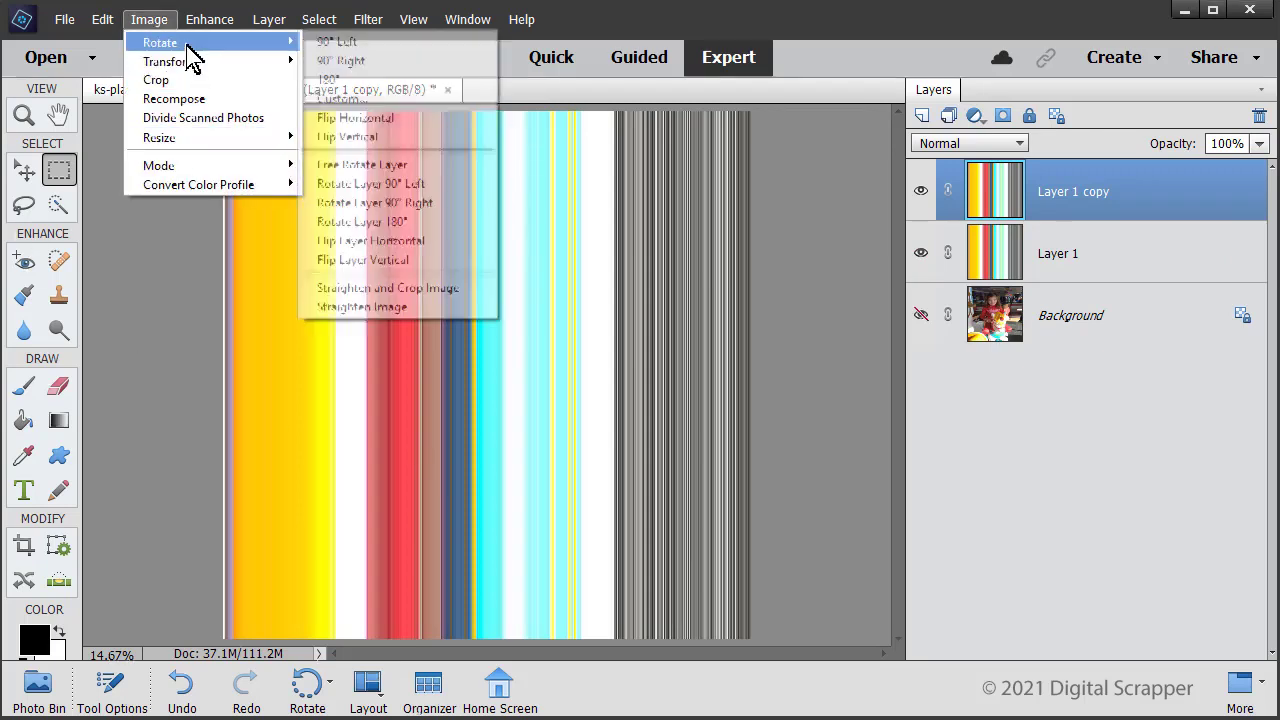
{"action": "left_click", "coordinate": [430, 189]}
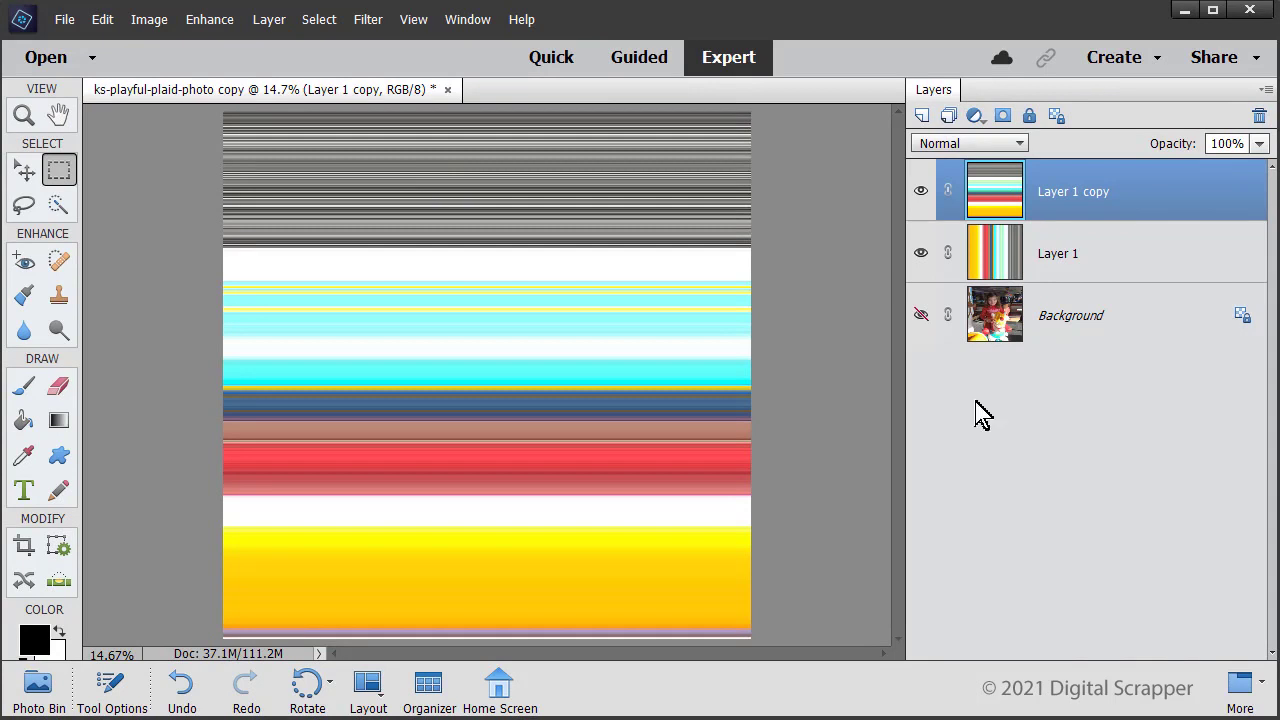
Lower the opacity of the rotated stripe layer to 50% to blend both stripe directions into a plaid
{"action": "left_click", "coordinate": [1260, 145]}
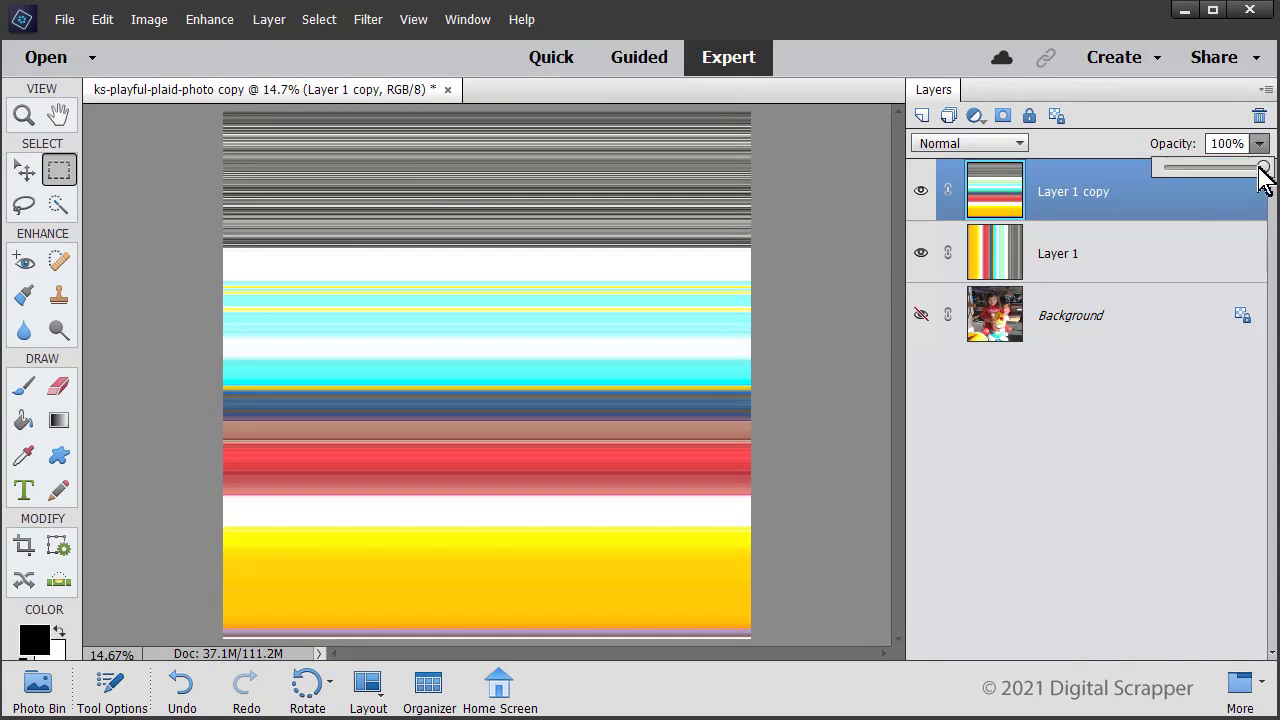
{"action": "left_click_drag", "start_coordinate": [1259, 166], "coordinate": [1218, 187]}
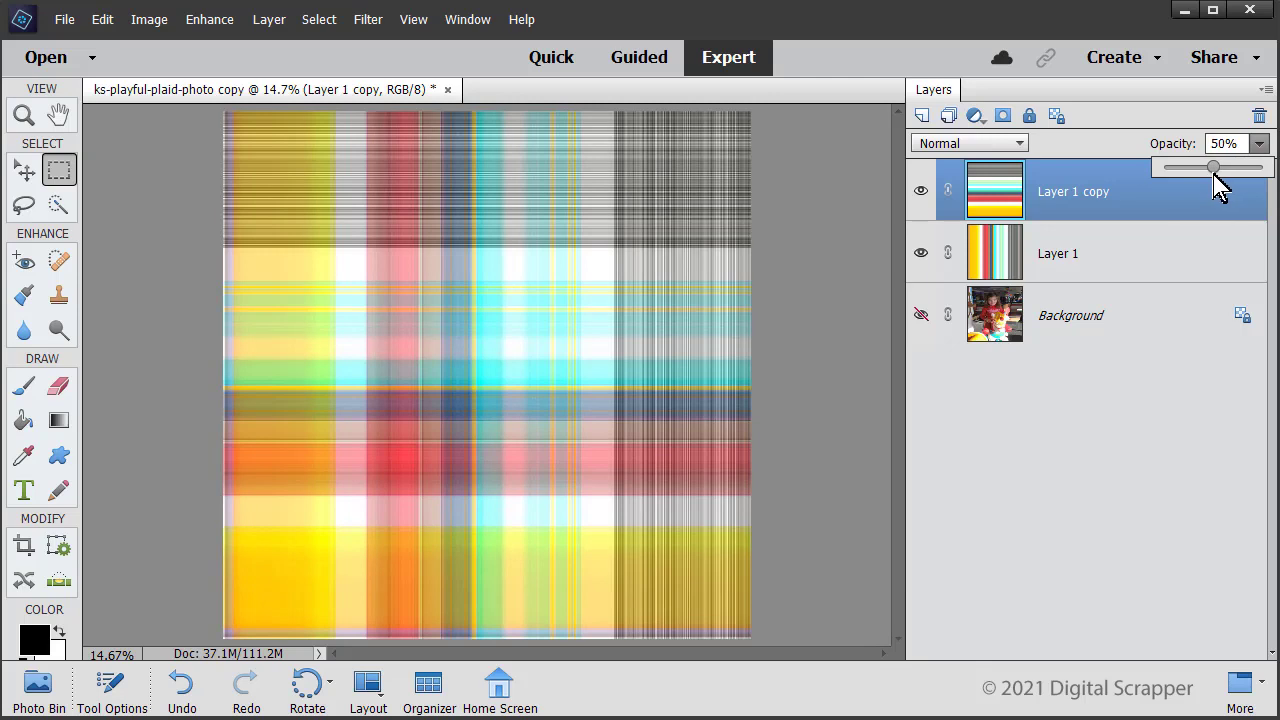
{"action": "left_click", "coordinate": [1110, 600]}
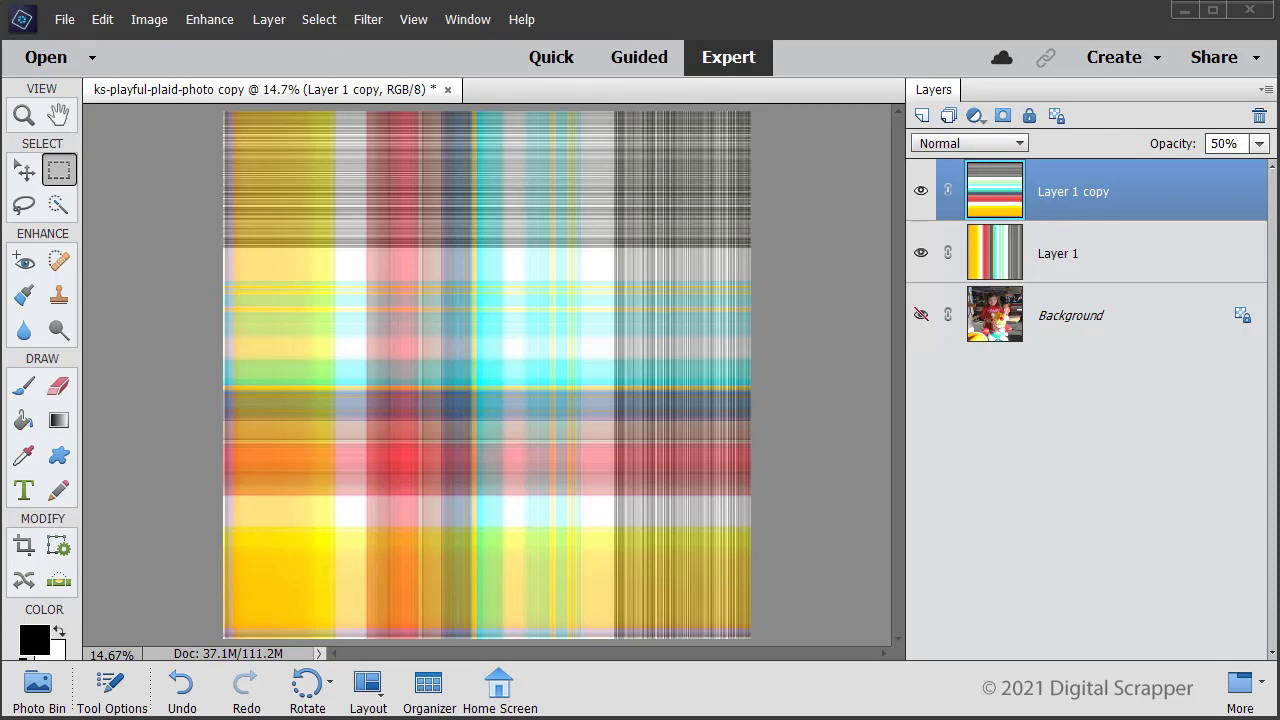
{"action": "left_click", "coordinate": [1106, 598]}
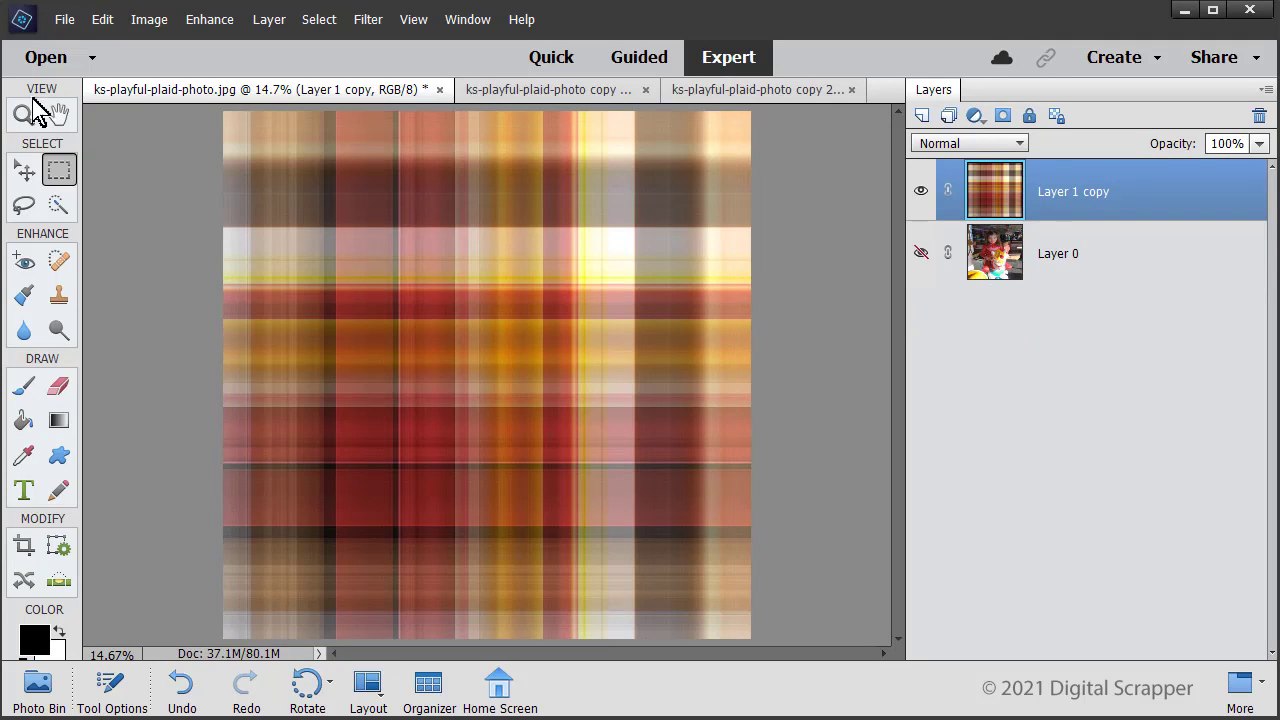
Compare the finished plaid variations in the other open copies of the playful plaid photo
{"action": "left_click", "coordinate": [608, 92]}
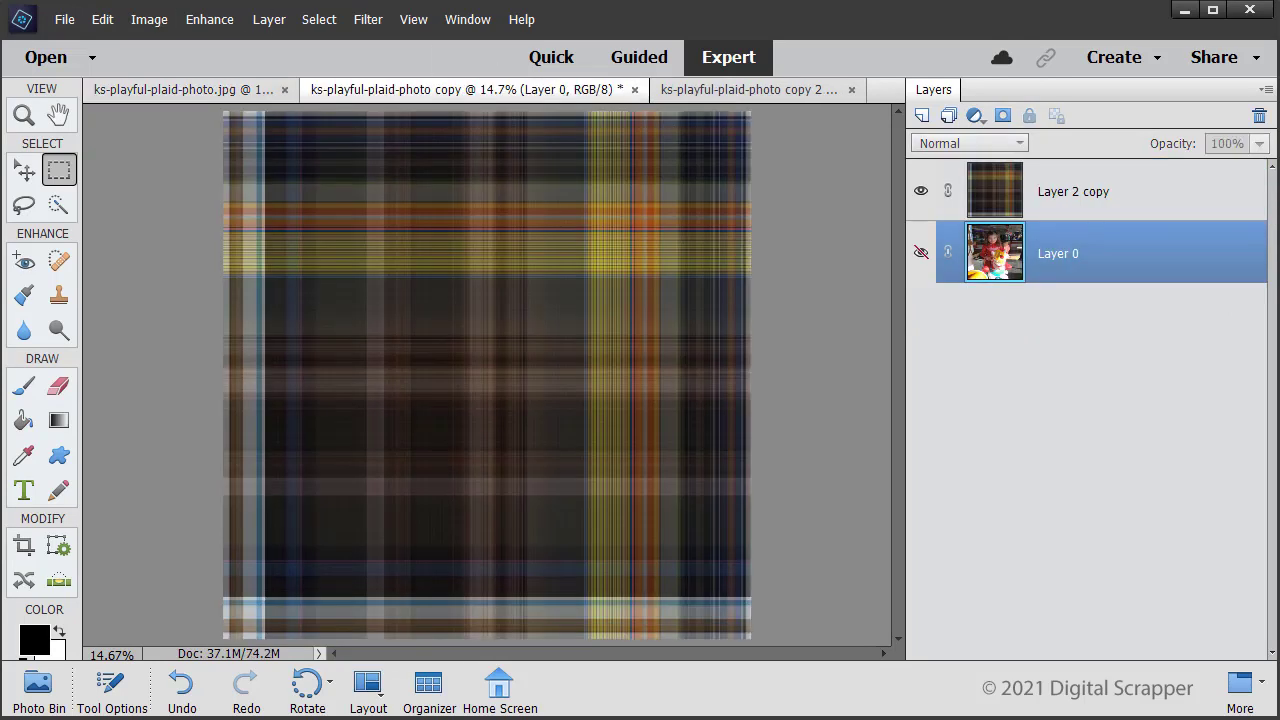
{"action": "left_click", "coordinate": [835, 90]}
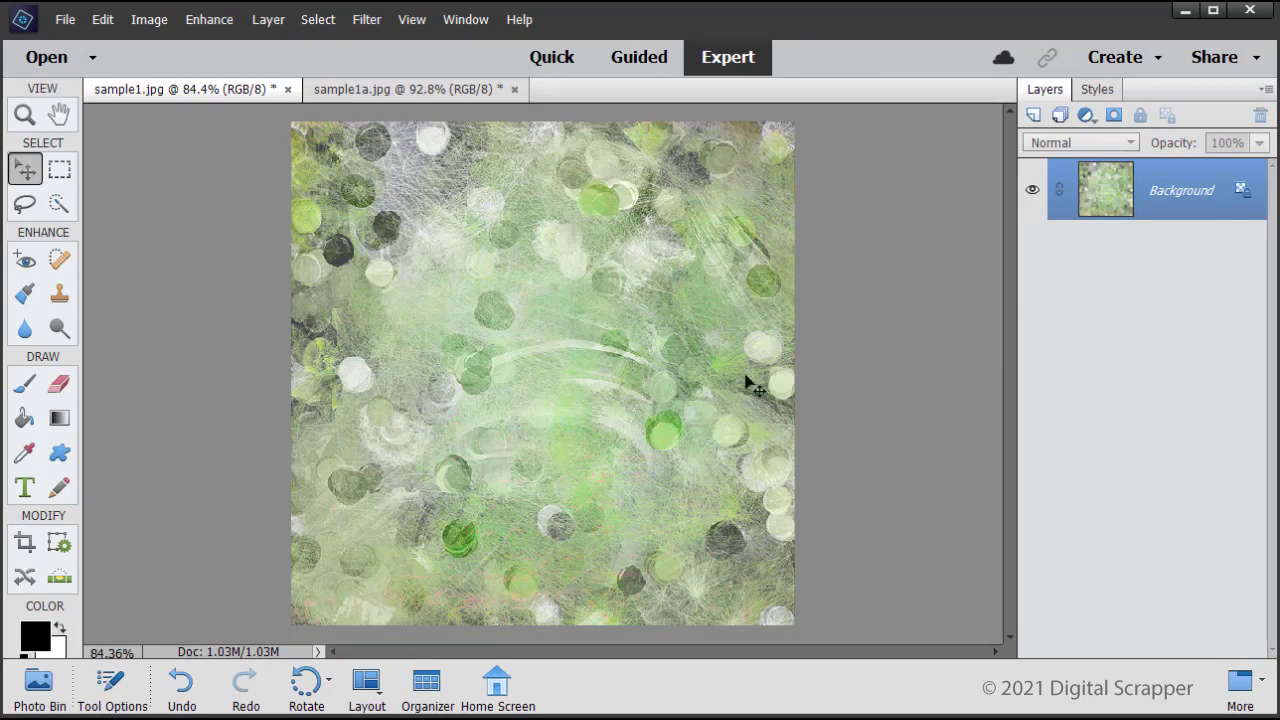
Copy the green plaid from sample1a.jpg into sample1.jpg as a new layer and move it over the right half of the dotted paper
{"action": "left_click", "coordinate": [444, 91]}
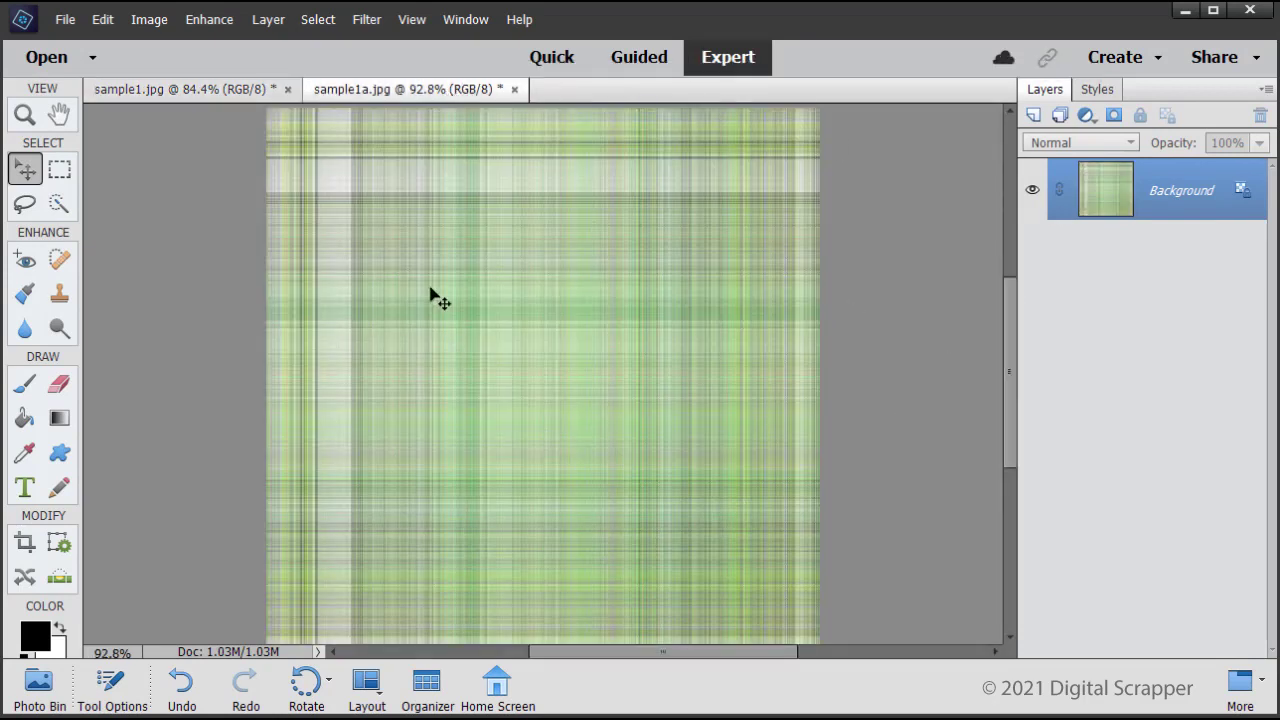
{"action": "scroll", "coordinate": [180, 140], "scroll_direction": "up", "scroll_amount": 3}
{"action": "left_click_drag", "start_coordinate": [140, 104], "coordinate": [484, 262]}
{"action": "left_click_drag", "start_coordinate": [404, 266], "coordinate": [656, 268]}
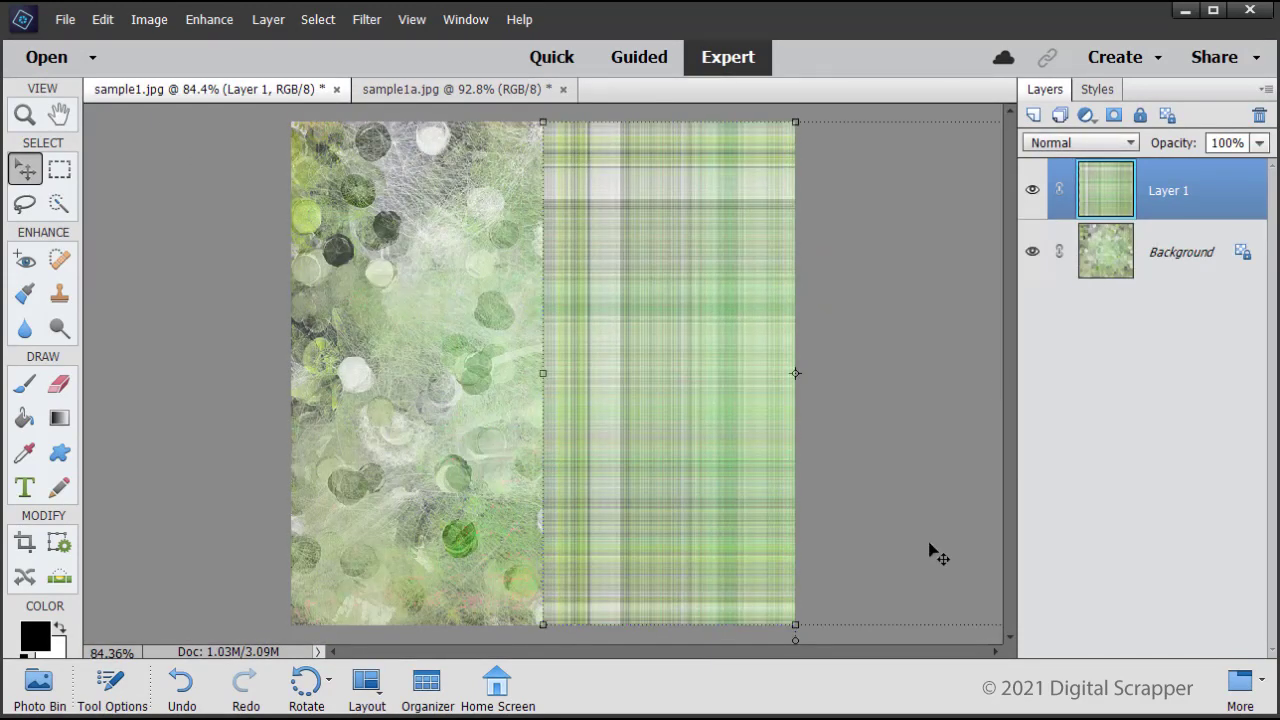